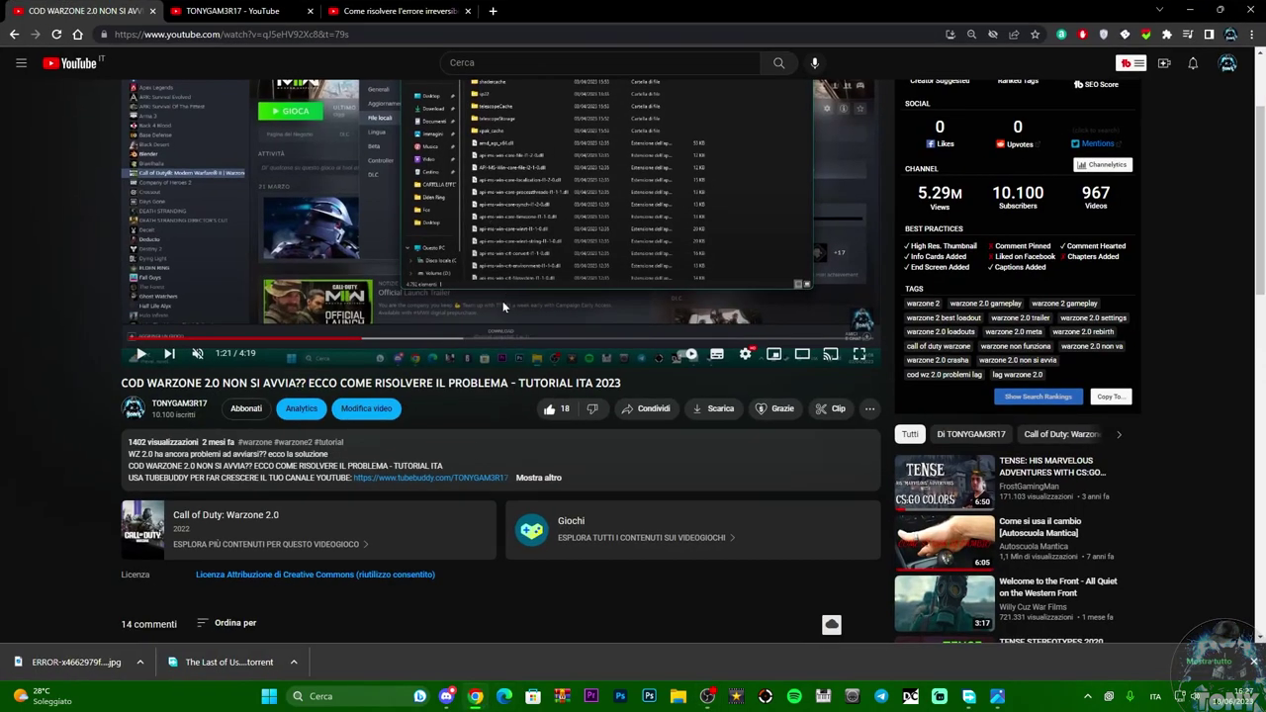
# Step: Skim the Warzone 2.0 launch-fix video and the DirectX error tutorial video, ending back on the launch-fix one
pyautogui.scroll(2, 495, 356)
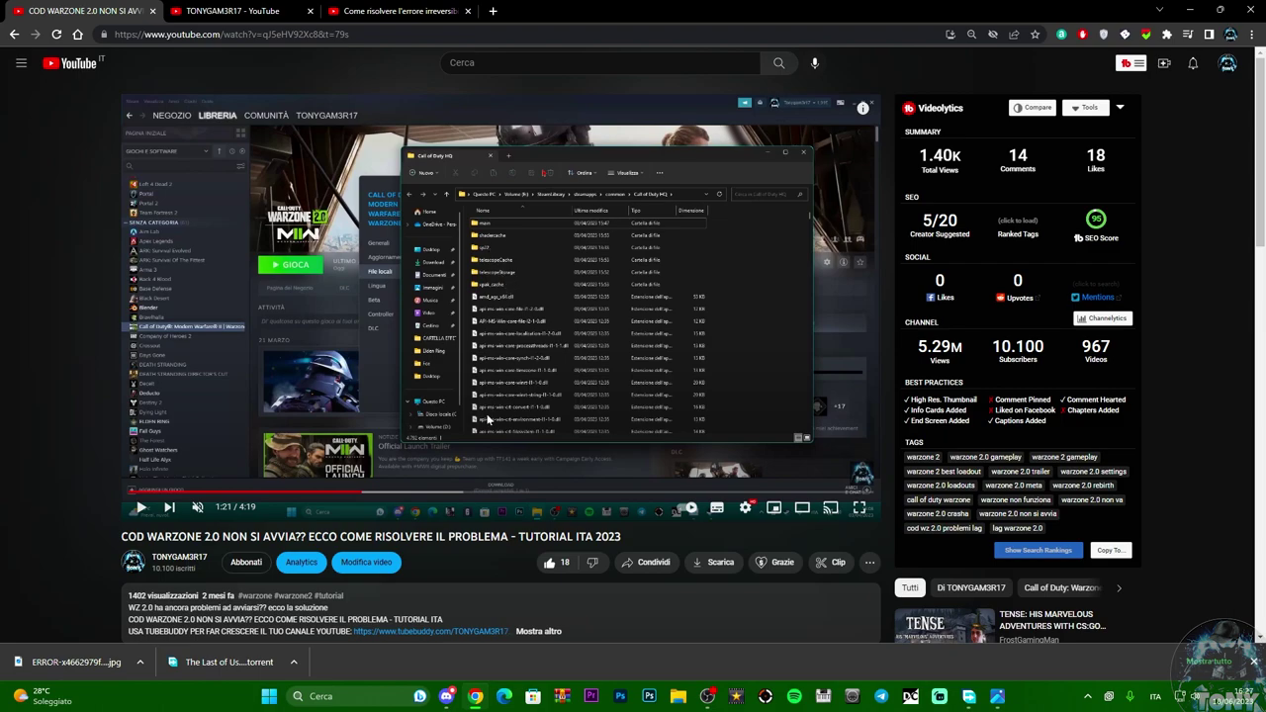
pyautogui.moveTo(371, 492); pyautogui.dragTo(655, 496)
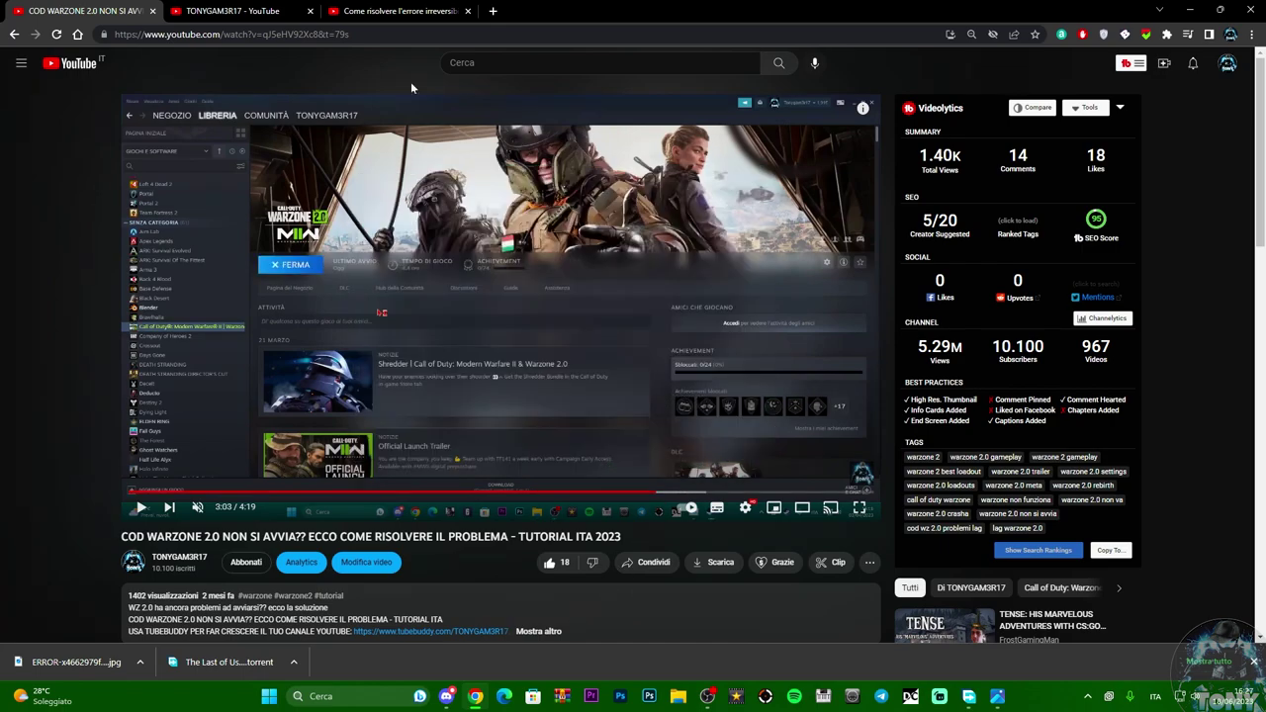
pyautogui.click(376, 11)
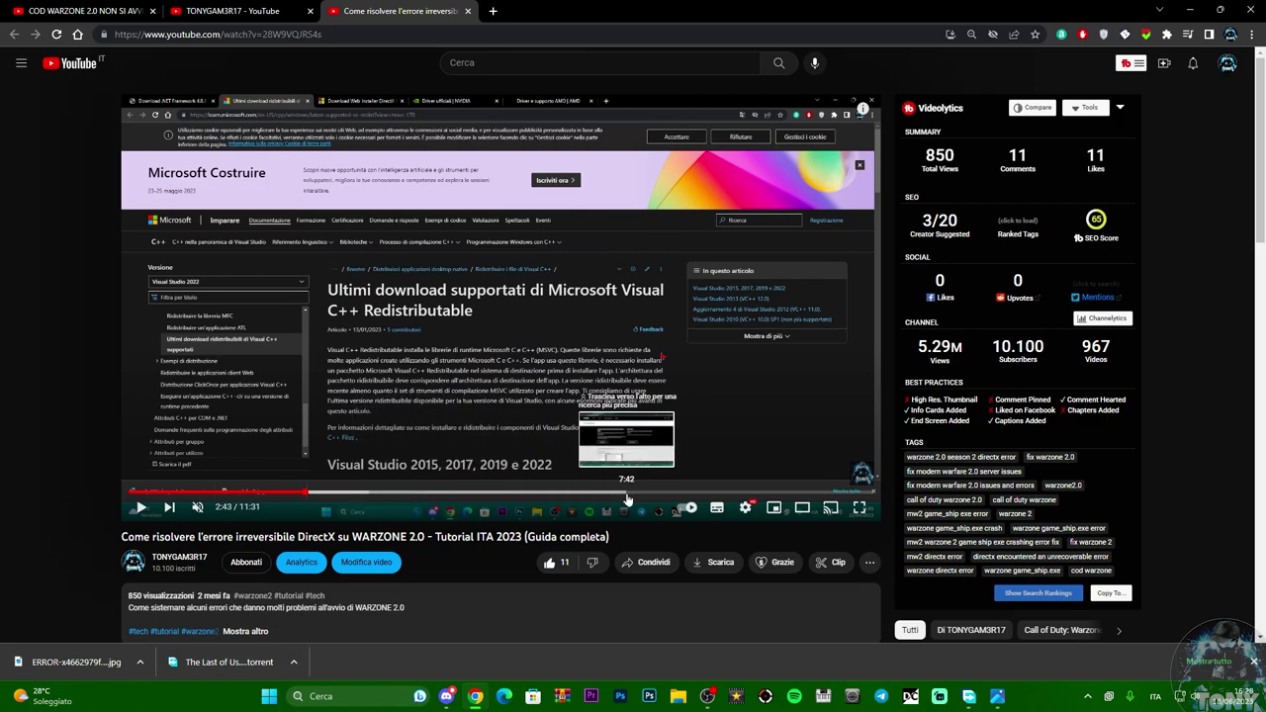
pyautogui.click(650, 495)
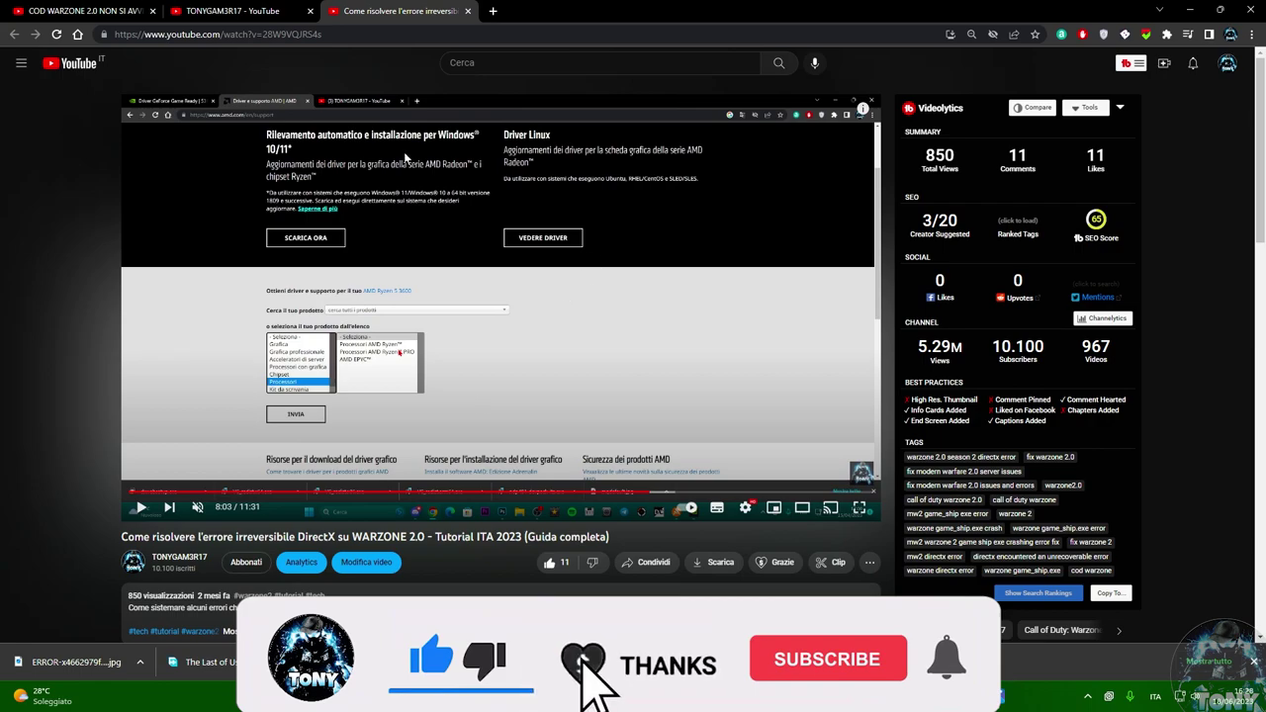
pyautogui.hotkey('ctrl', '1')
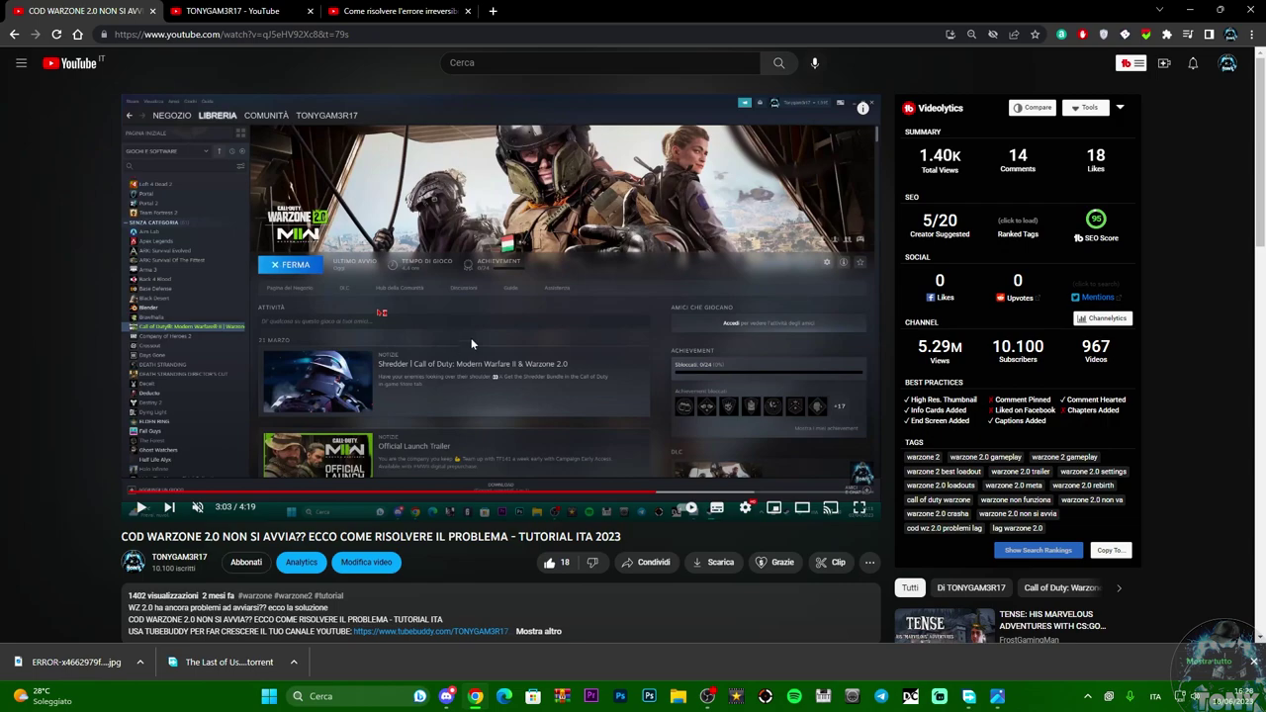
# Step: Minimize the browser and the crash error image, and open the Run dialog in the middle of the desktop
pyautogui.click(1190, 8)
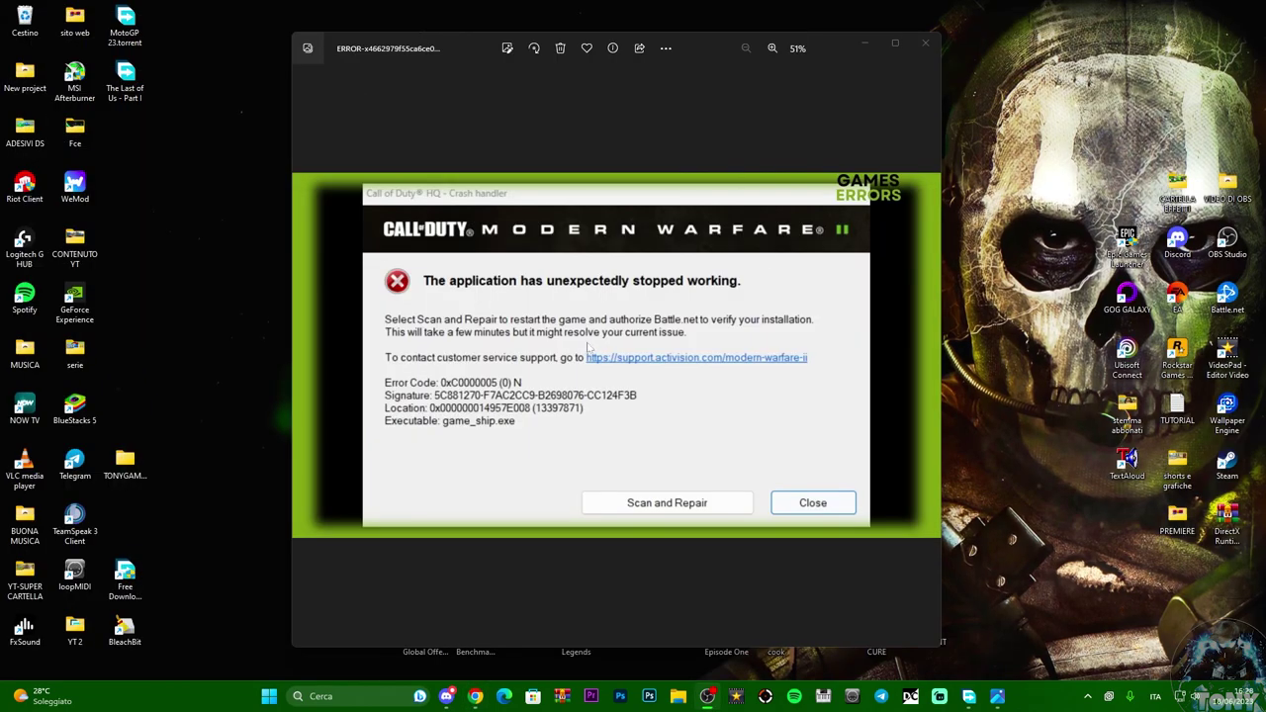
pyautogui.click(876, 43)
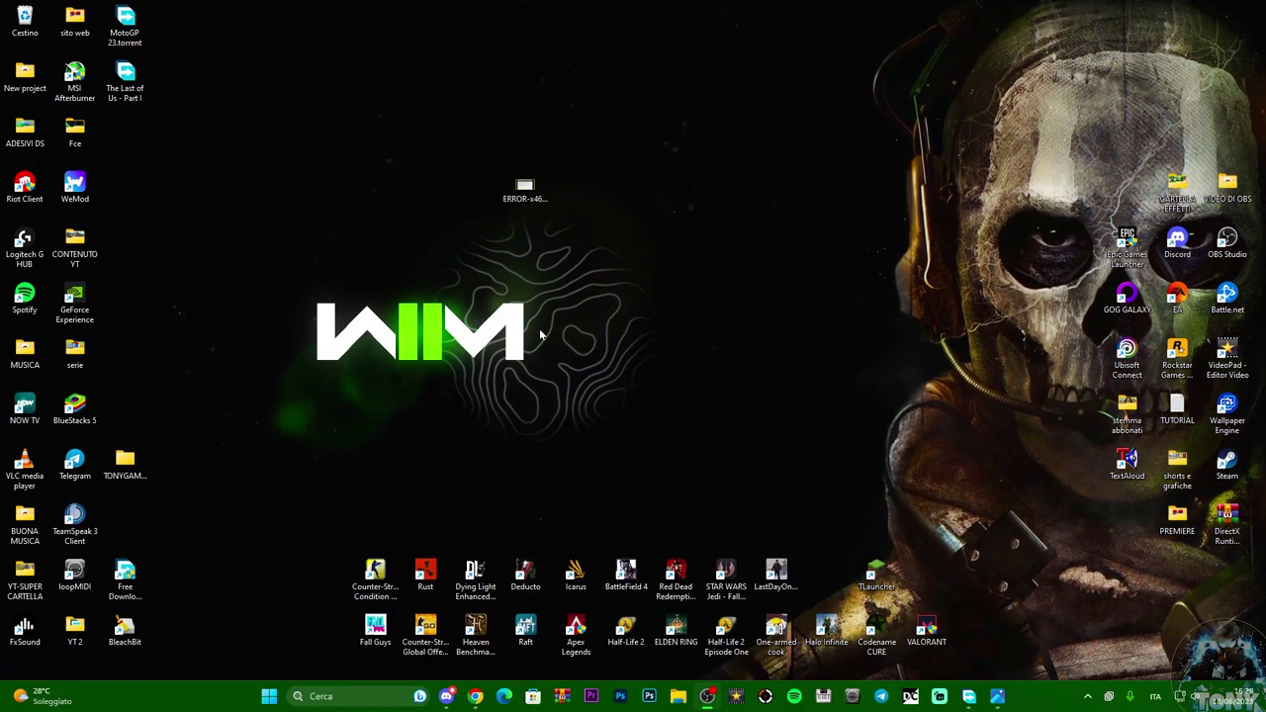
pyautogui.press('super+r')
pyautogui.moveTo(142, 543); pyautogui.dragTo(596, 338)
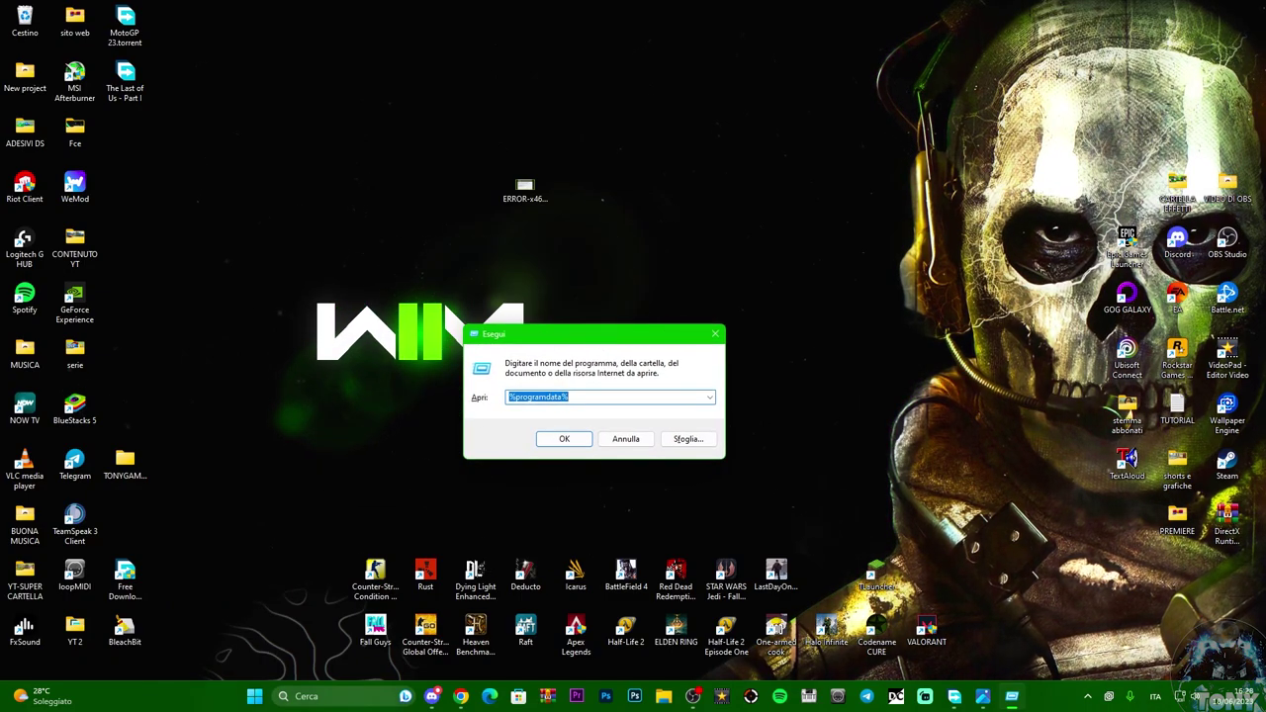
# Step: Search Windows for "esegui" and dismiss the search
pyautogui.click(306, 696)
pyautogui.write('es')
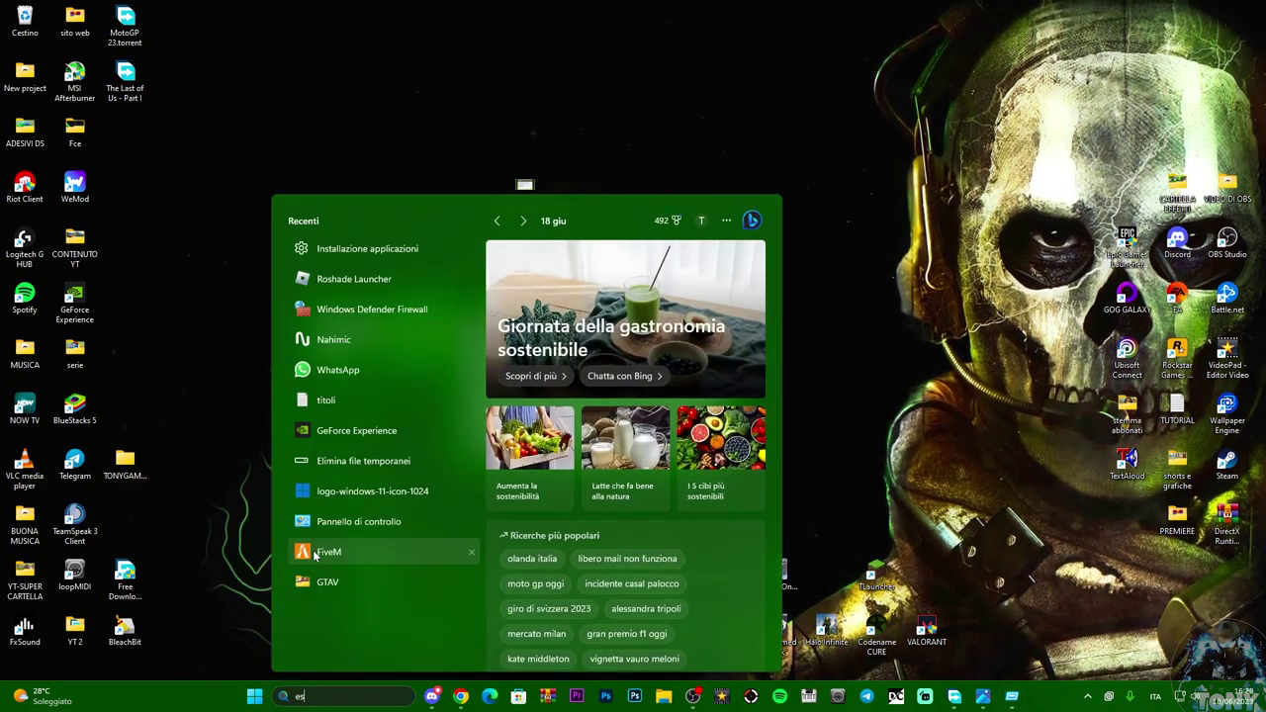
pyautogui.write('egui')
pyautogui.click(574, 530)
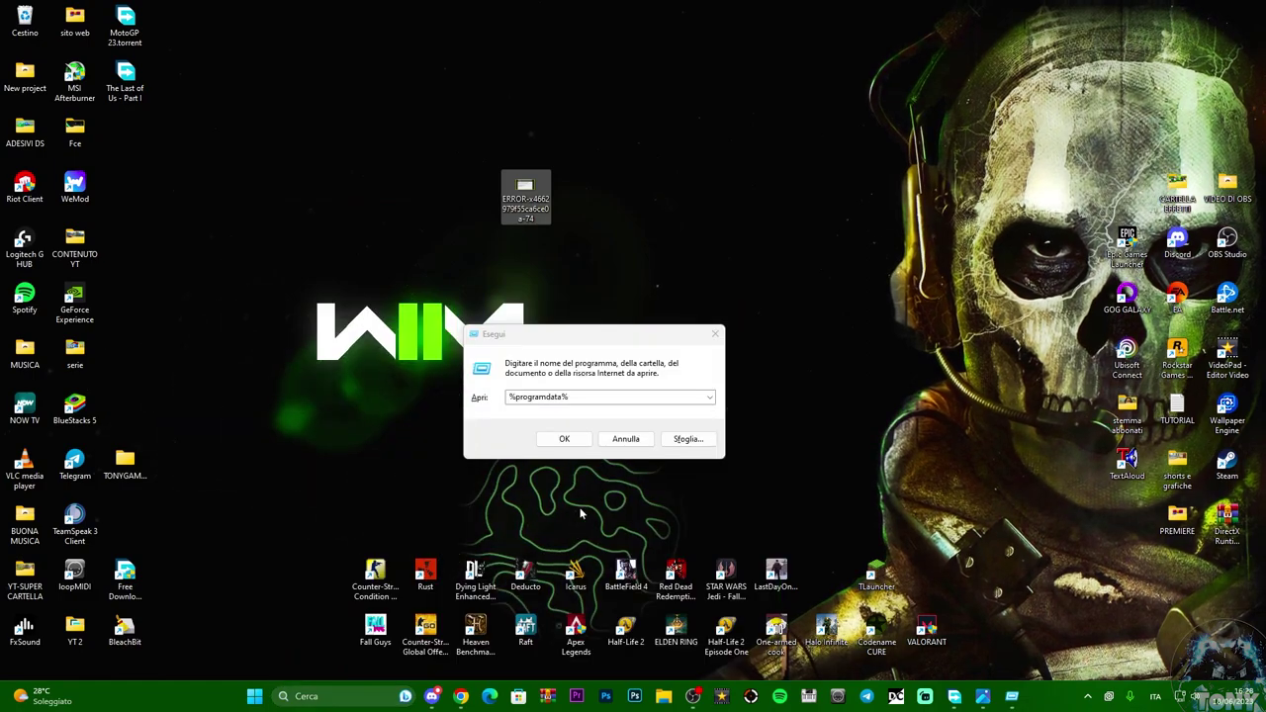
# Step: Run %programdata% to open the ProgramData folder
pyautogui.moveTo(609, 336); pyautogui.dragTo(599, 336)
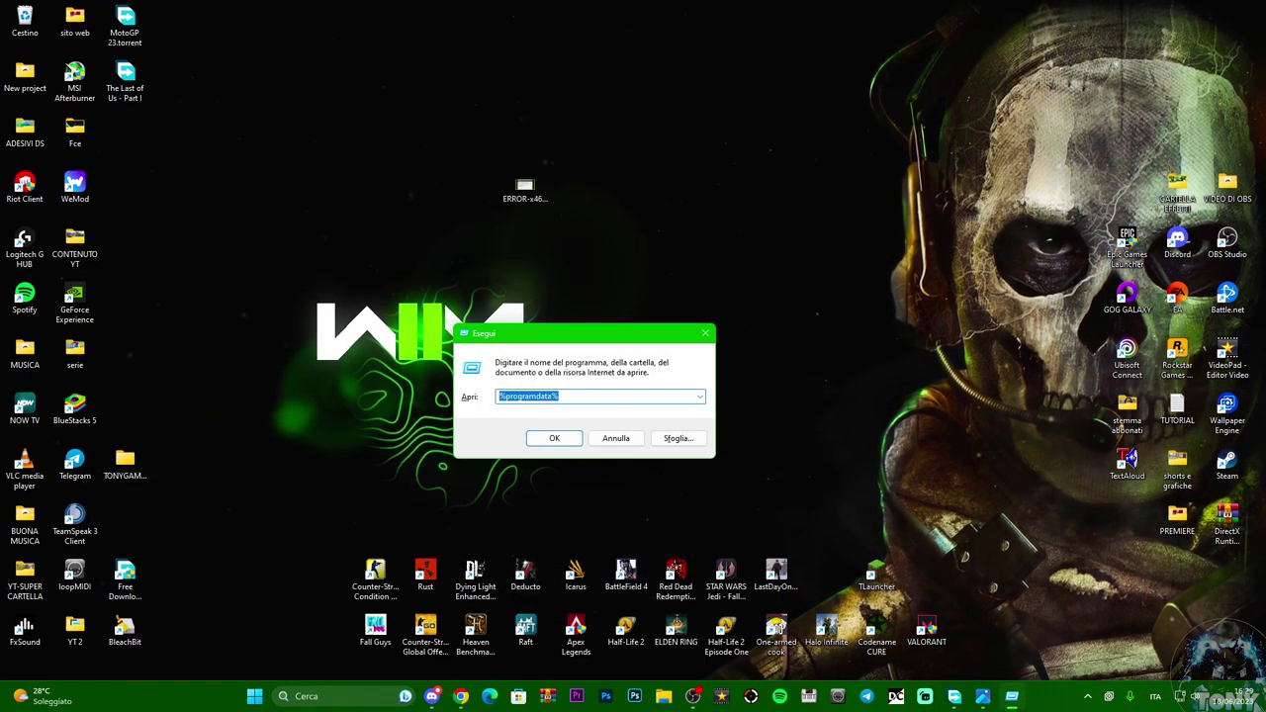
pyautogui.click(560, 396)
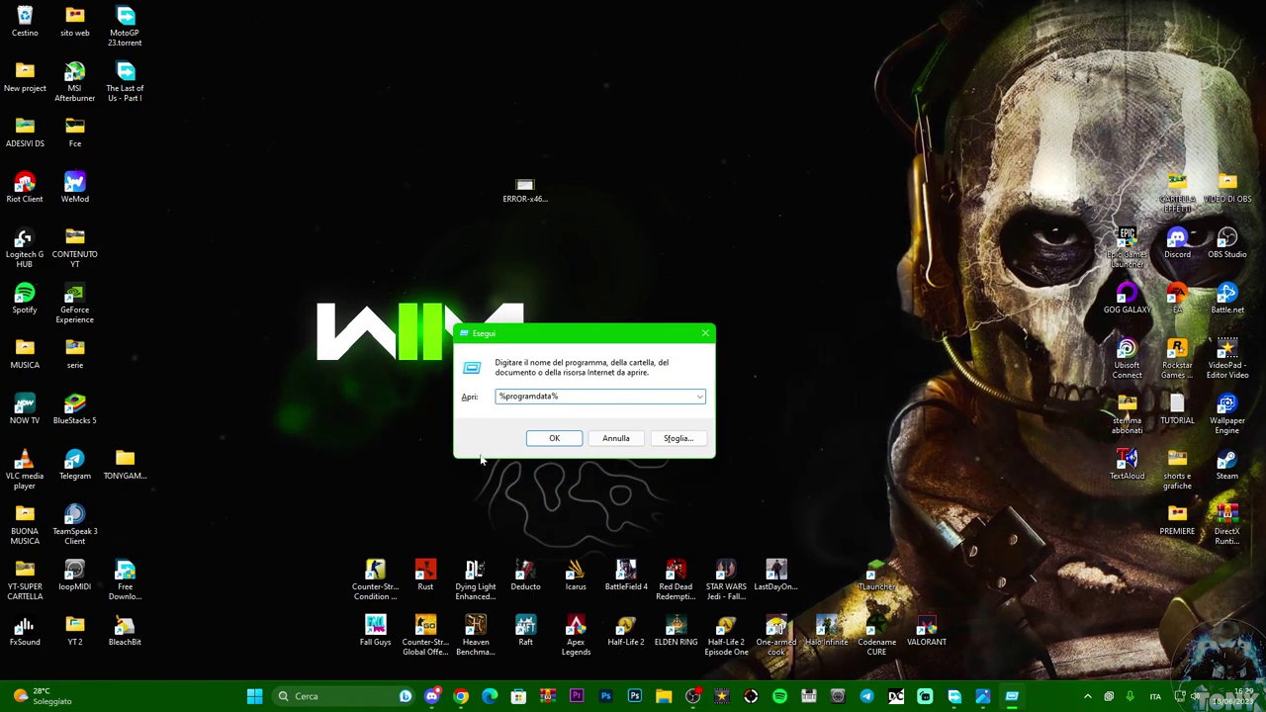
pyautogui.click(601, 334)
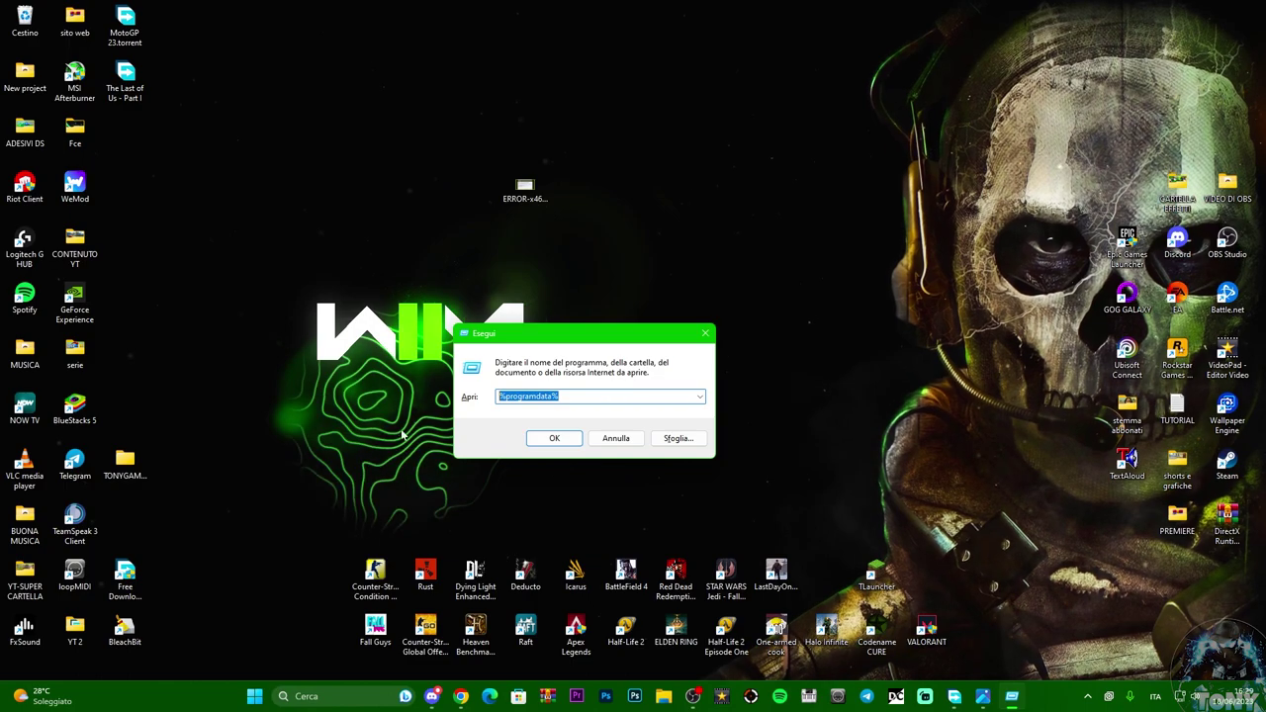
pyautogui.click(560, 396)
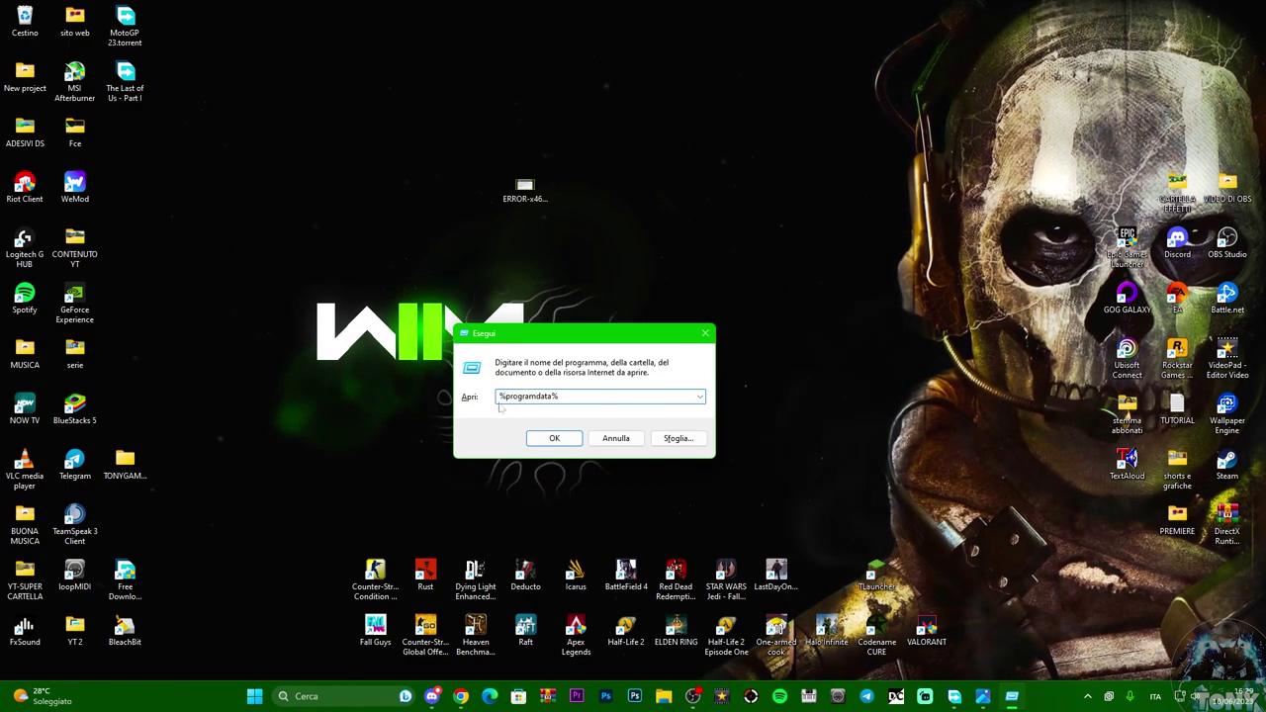
pyautogui.click(550, 437)
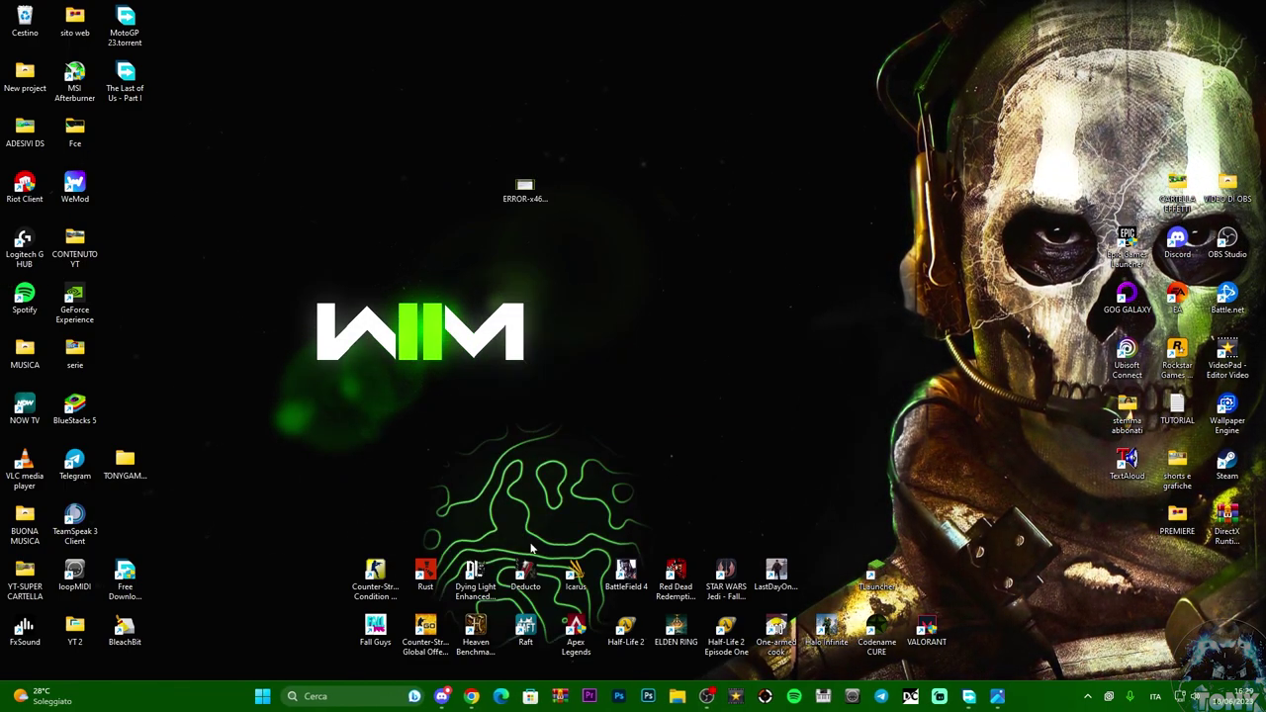
# Step: Open the Cache folder inside Blizzard Entertainment > Battle.net in ProgramData
pyautogui.moveTo(896, 105); pyautogui.dragTo(608, 118)
pyautogui.scroll(-2, 593, 337)
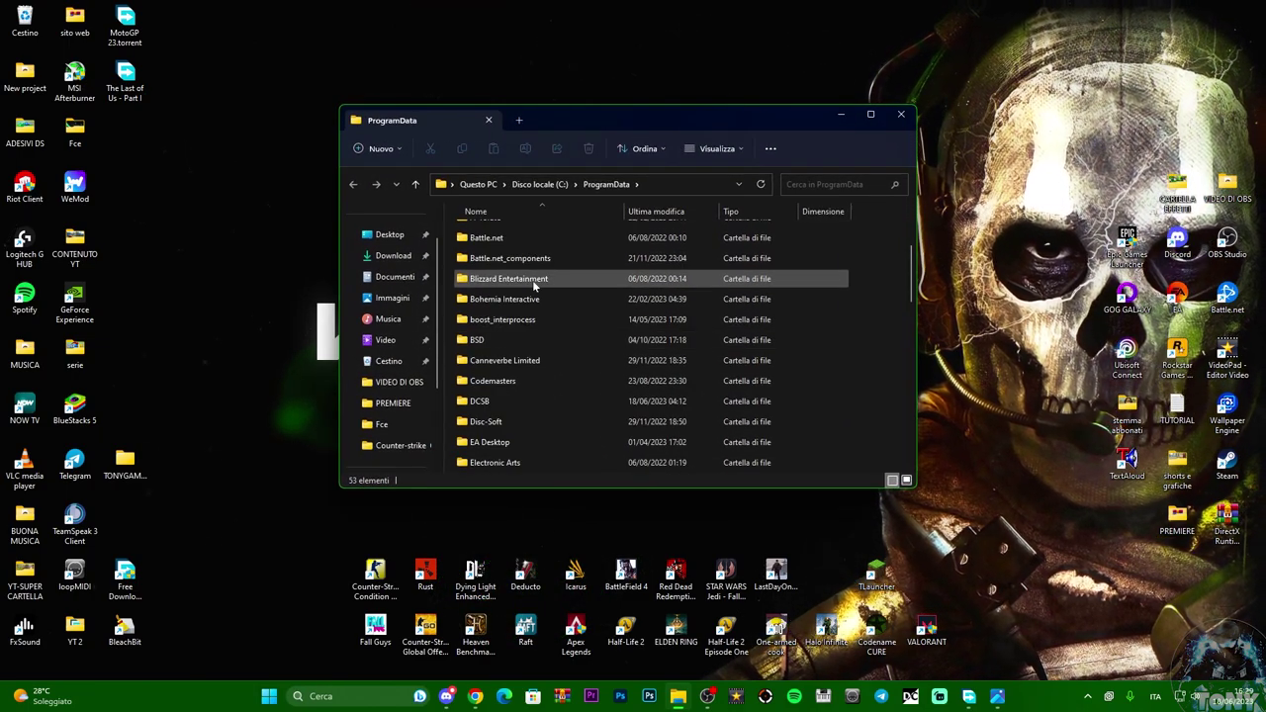
pyautogui.moveTo(702, 115); pyautogui.dragTo(673, 125)
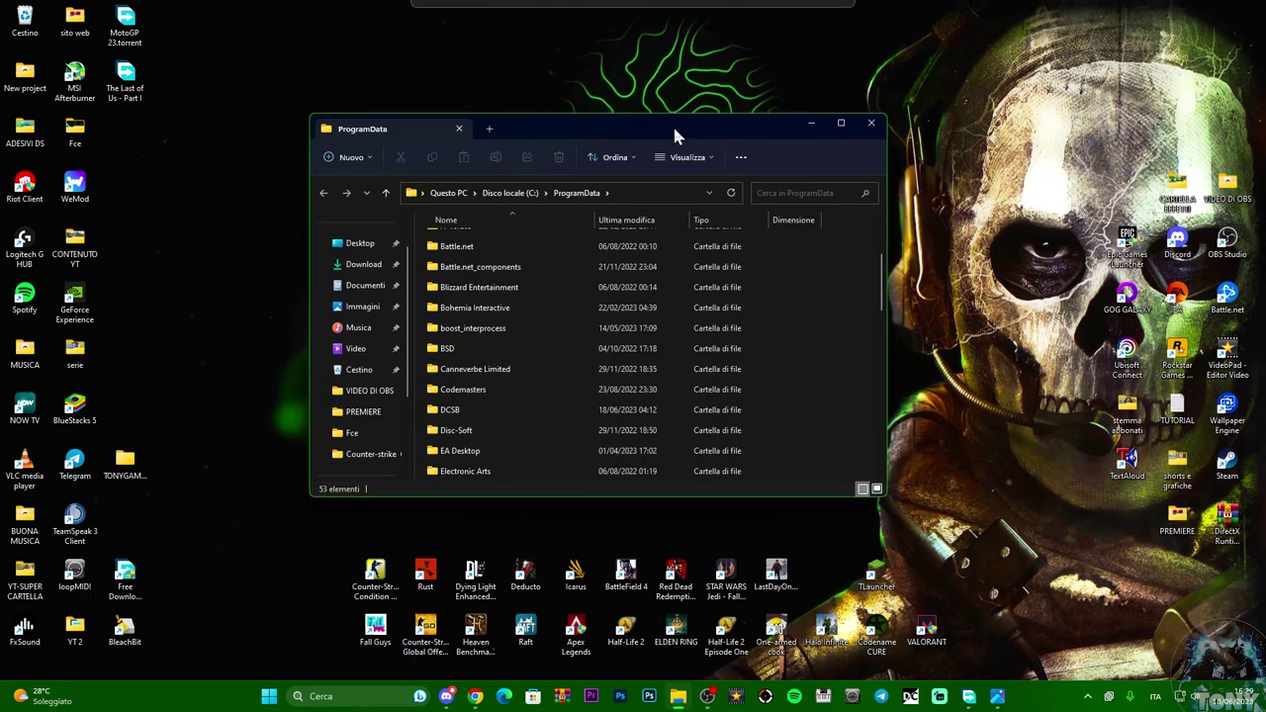
pyautogui.doubleClick(545, 287)
pyautogui.doubleClick(502, 246)
pyautogui.click(476, 243)
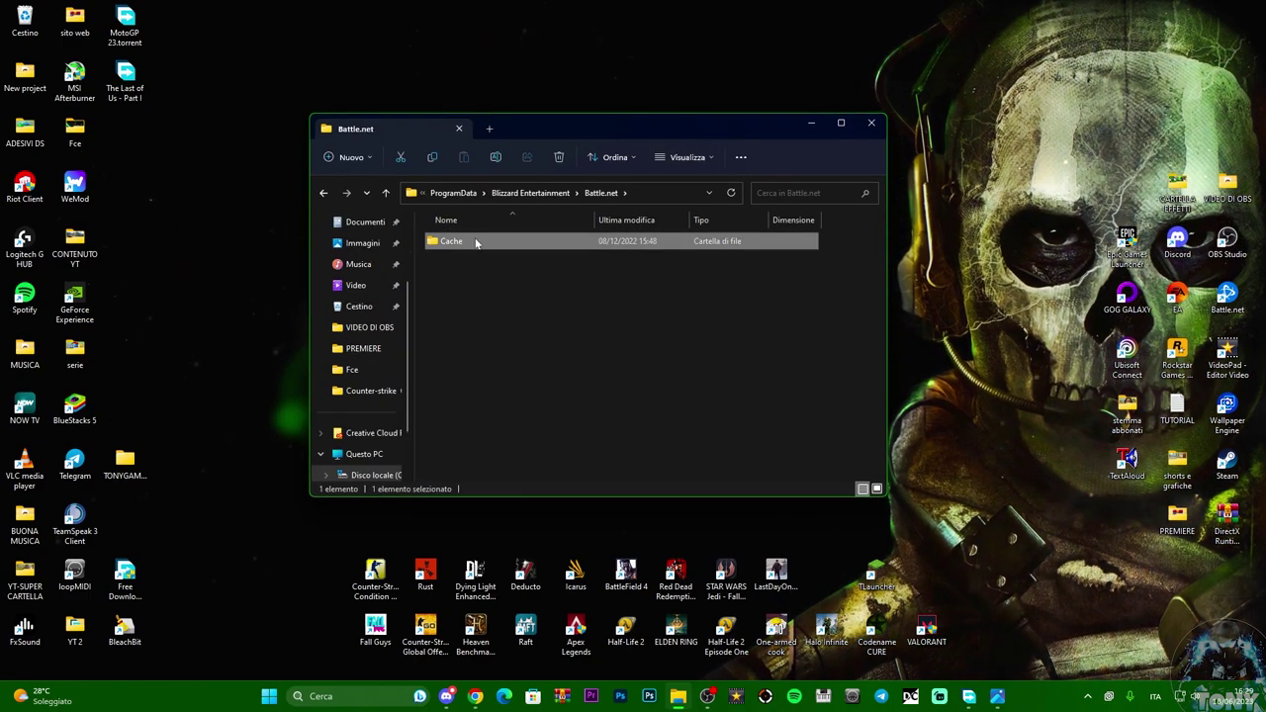
pyautogui.doubleClick(476, 242)
# Step: Delete all contents of the Battle.net Cache folder, then return to ProgramData and close its window
pyautogui.scroll(-5, 868, 289)
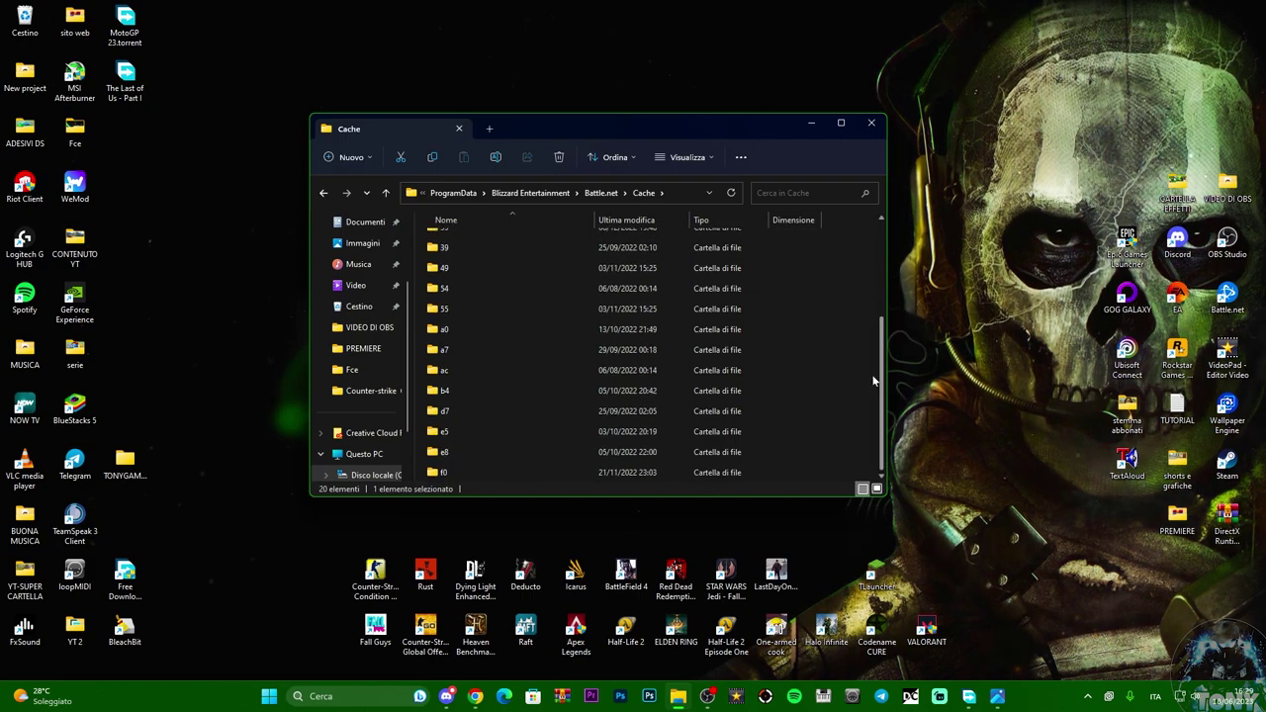
pyautogui.scroll(5, 643, 346)
pyautogui.moveTo(423, 245); pyautogui.dragTo(752, 573)
pyautogui.press('Delete')
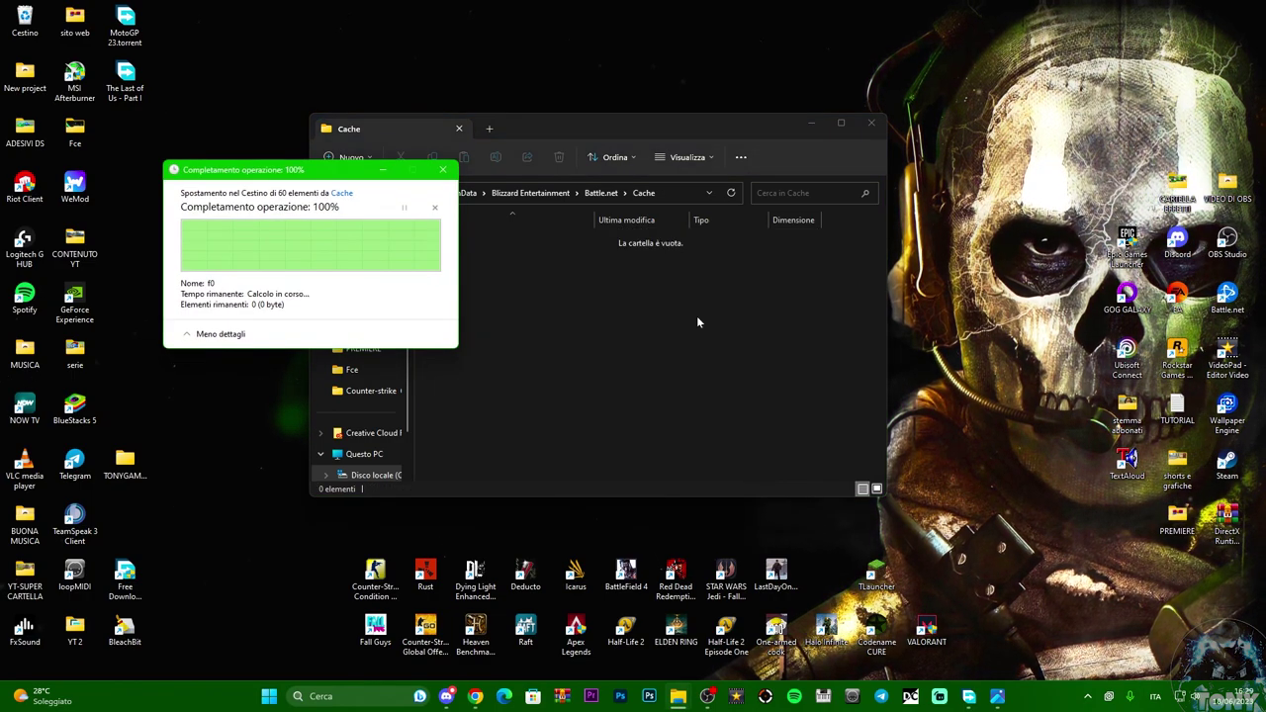
pyautogui.click(322, 193)
pyautogui.click(322, 194)
pyautogui.click(322, 194)
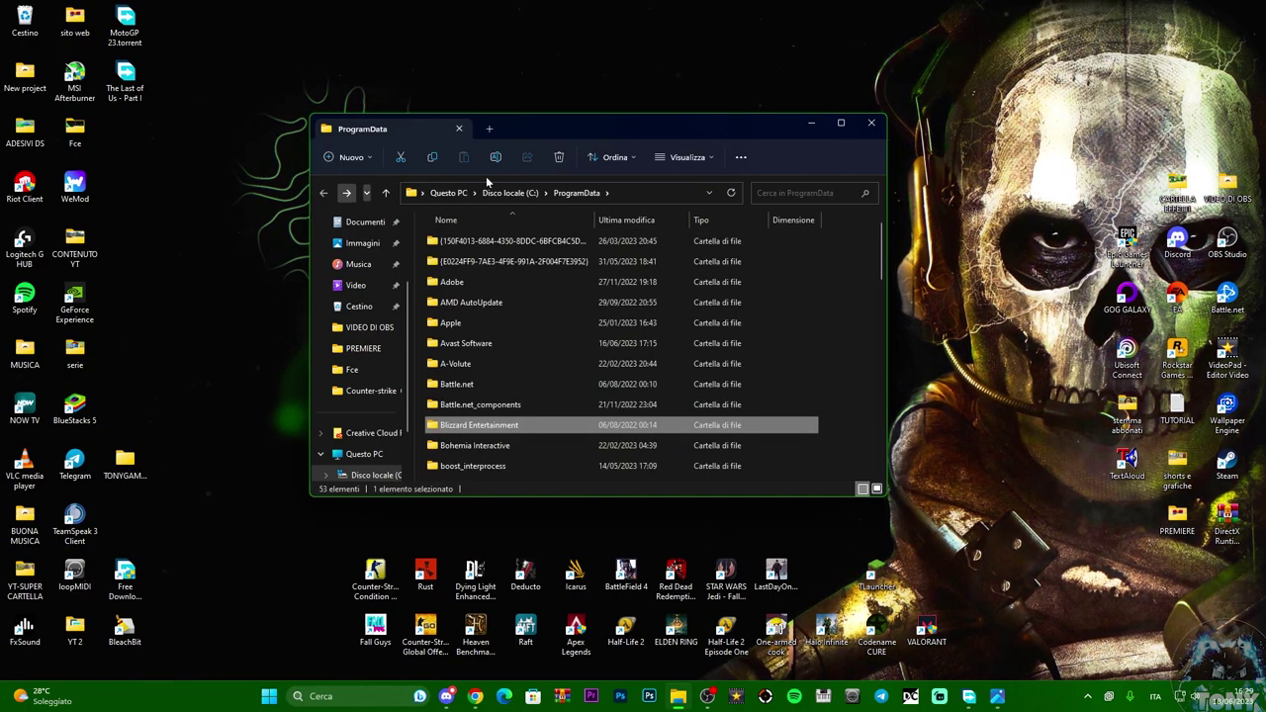
pyautogui.click(871, 122)
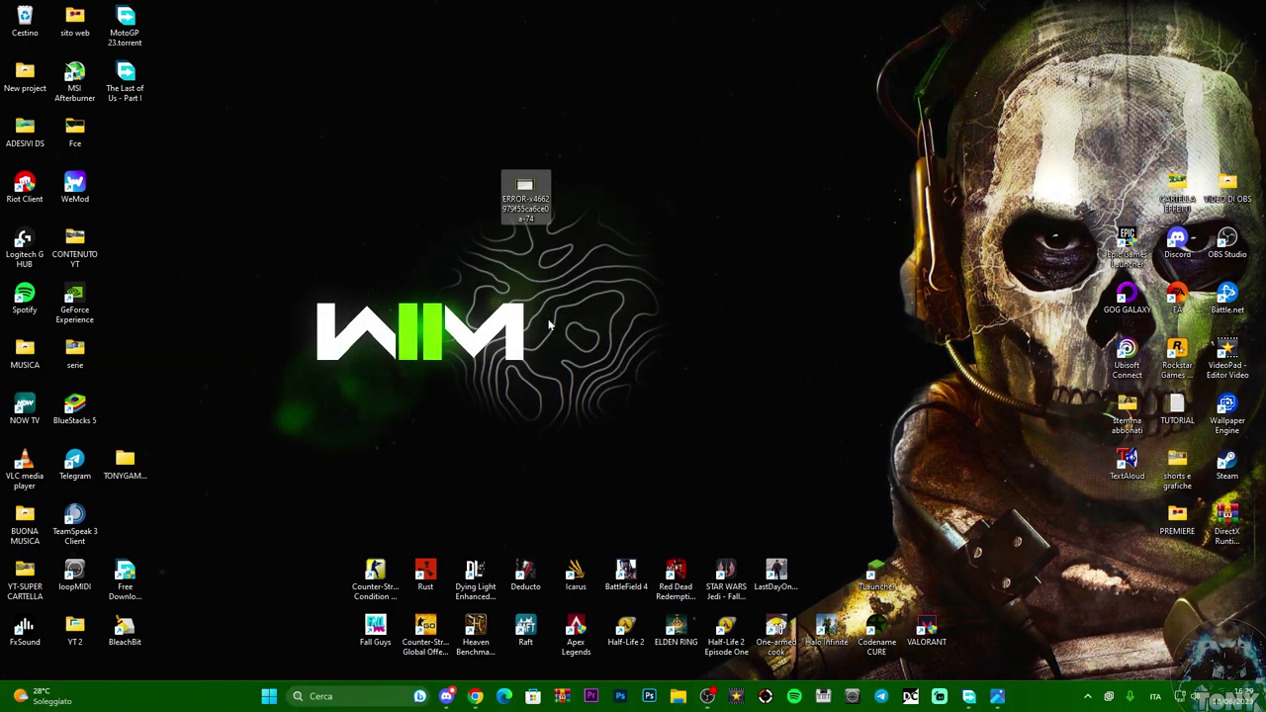
# Step: Open the Run dialog again and run %appdata% to open the Roaming folder
pyautogui.press('super+r')
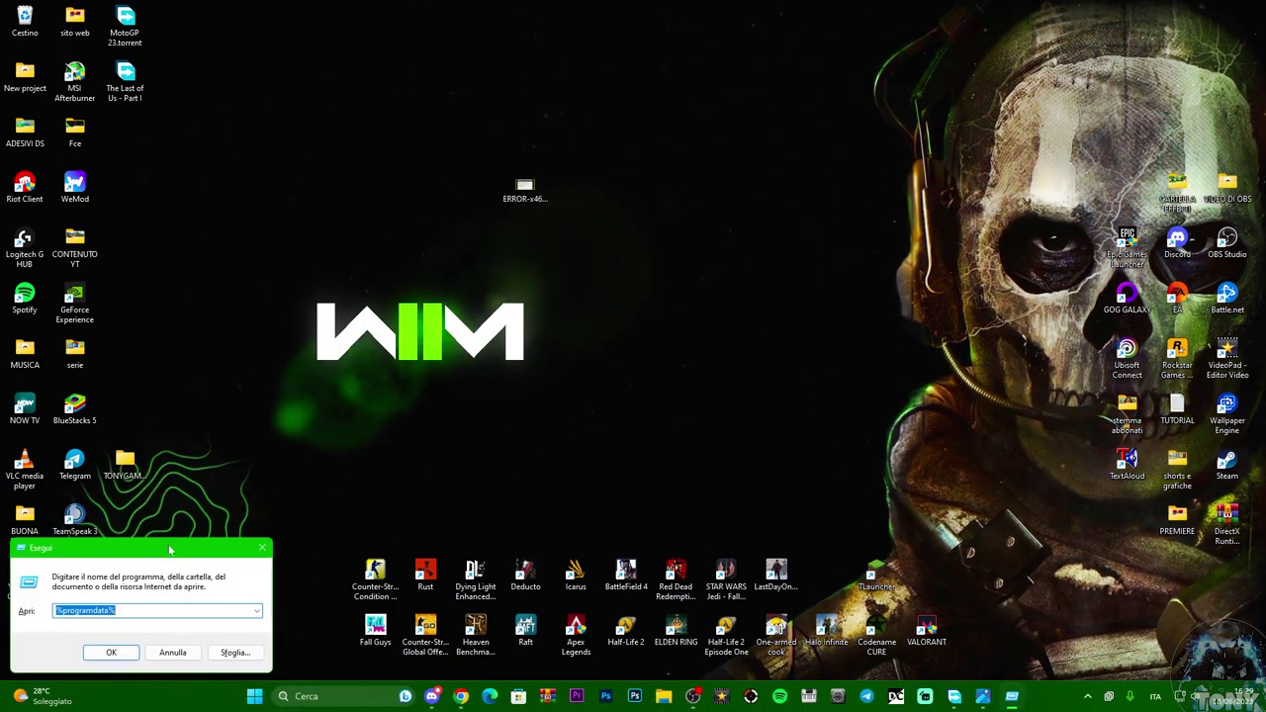
pyautogui.moveTo(169, 550); pyautogui.dragTo(645, 344)
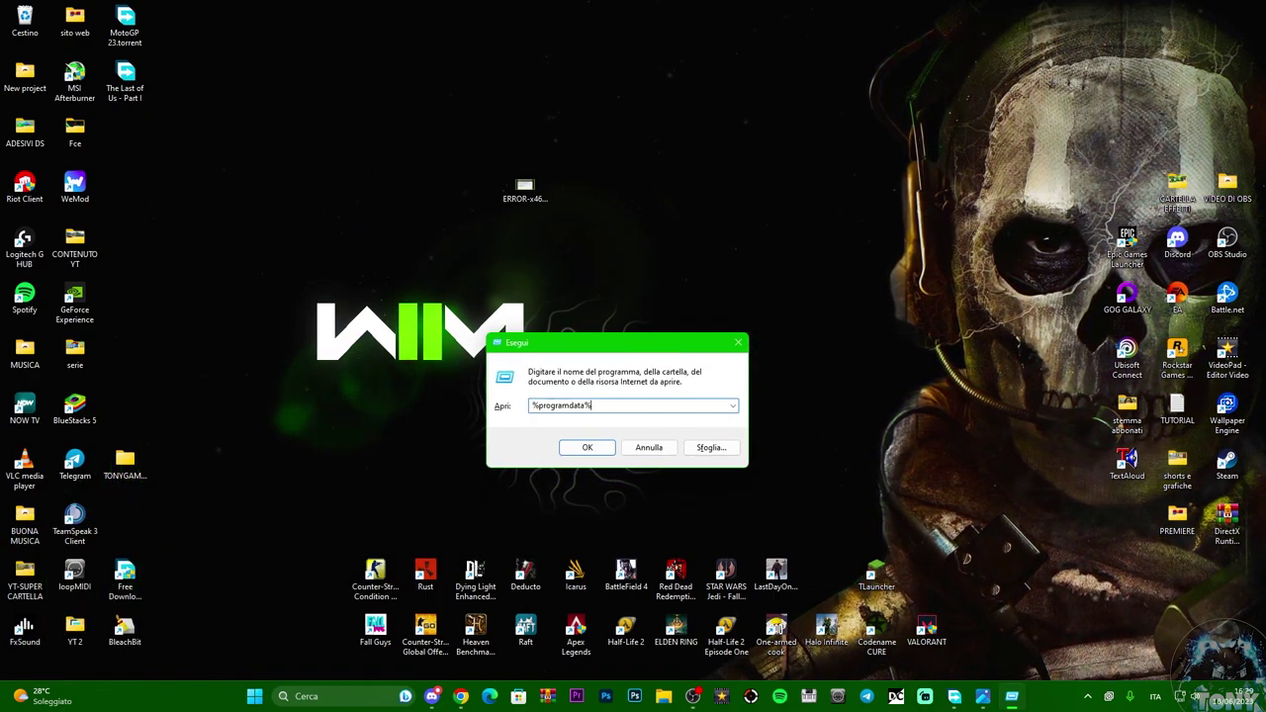
pyautogui.doubleClick(562, 406)
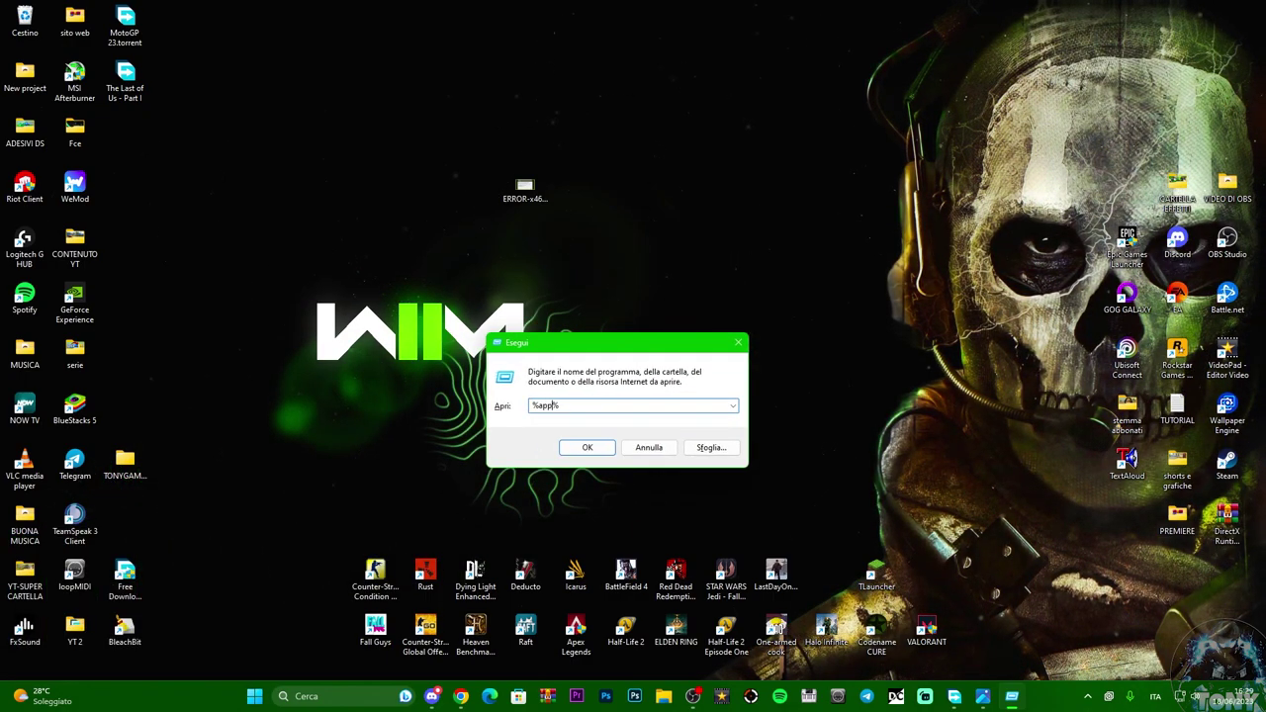
pyautogui.write('appdata')
pyautogui.press('Return')
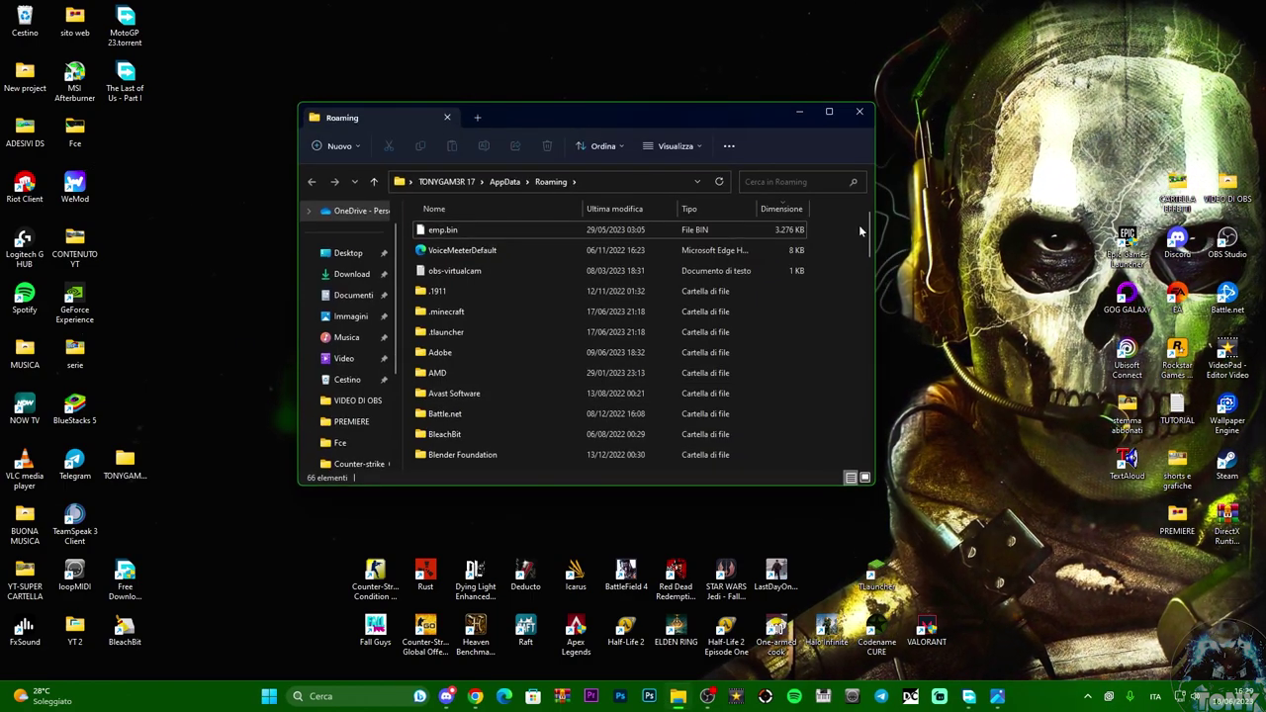
# Step: Go up to AppData and open the DXCache folder inside Local > NVIDIA
pyautogui.scroll(-5, 591, 362)
pyautogui.scroll(-10, 590, 361)
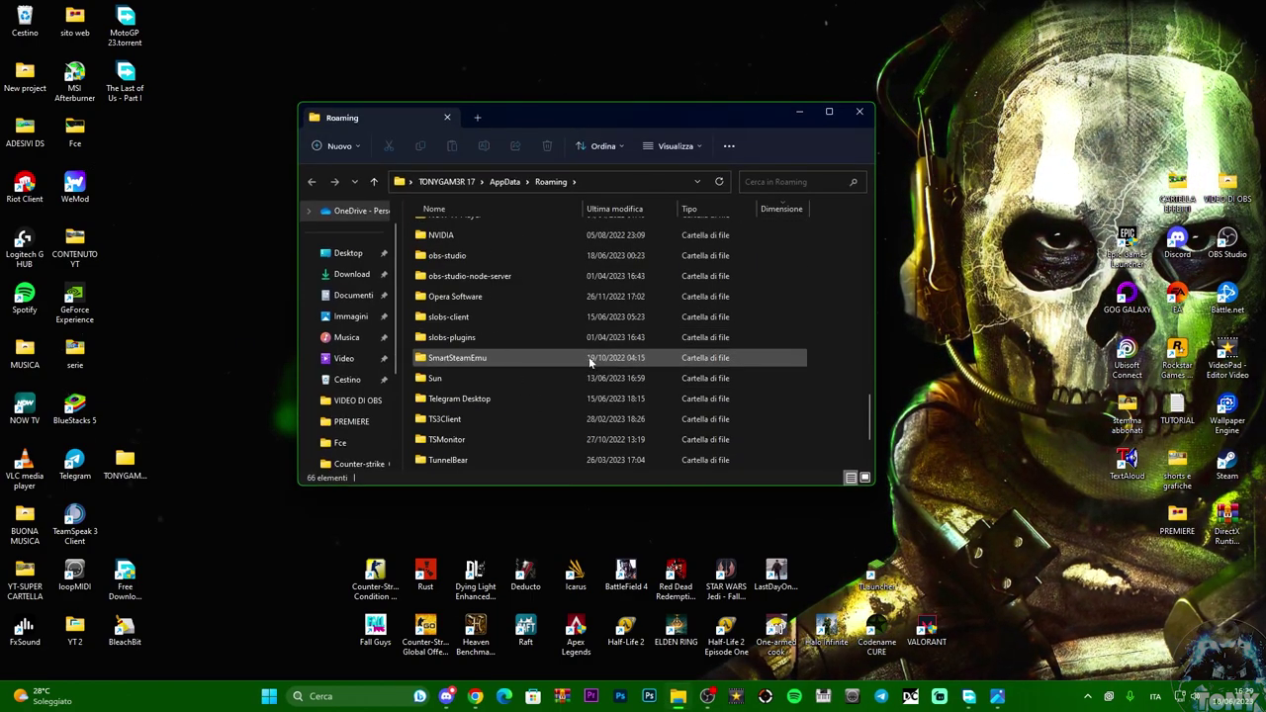
pyautogui.click(505, 181)
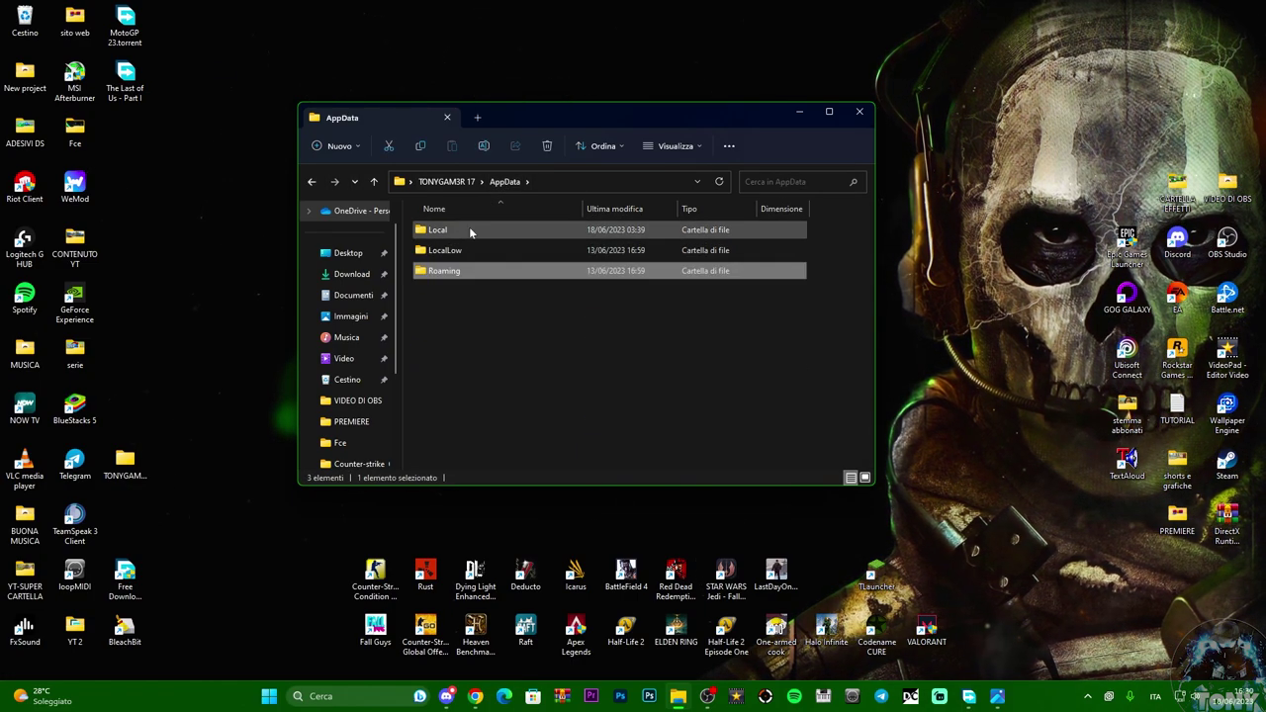
pyautogui.doubleClick(470, 229)
pyautogui.scroll(-4, 585, 329)
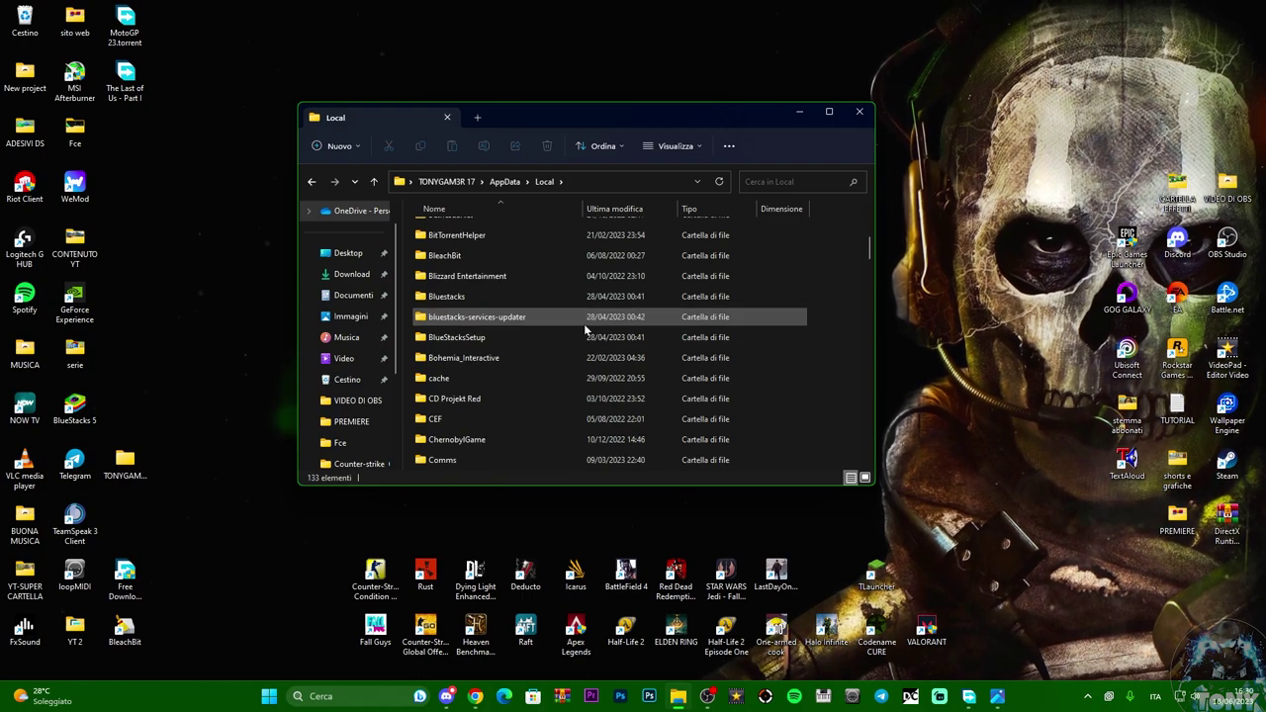
pyautogui.scroll(-12, 586, 329)
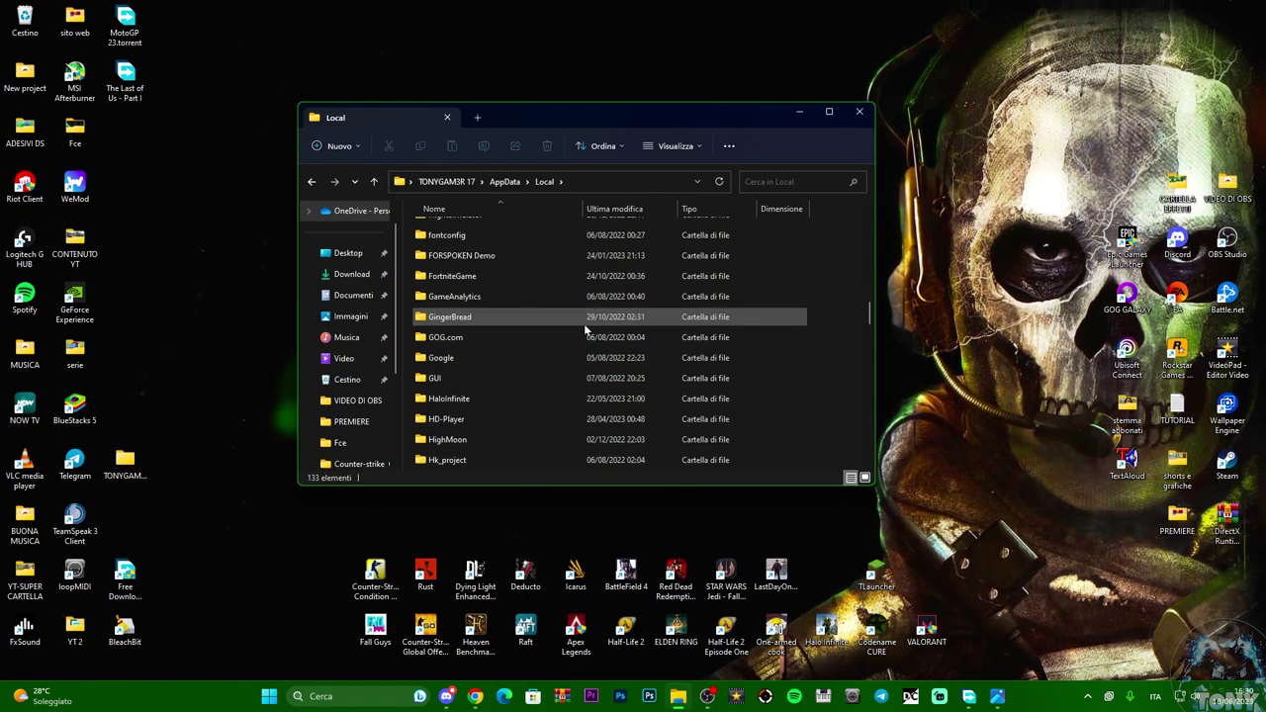
pyautogui.scroll(-3, 583, 323)
pyautogui.doubleClick(468, 318)
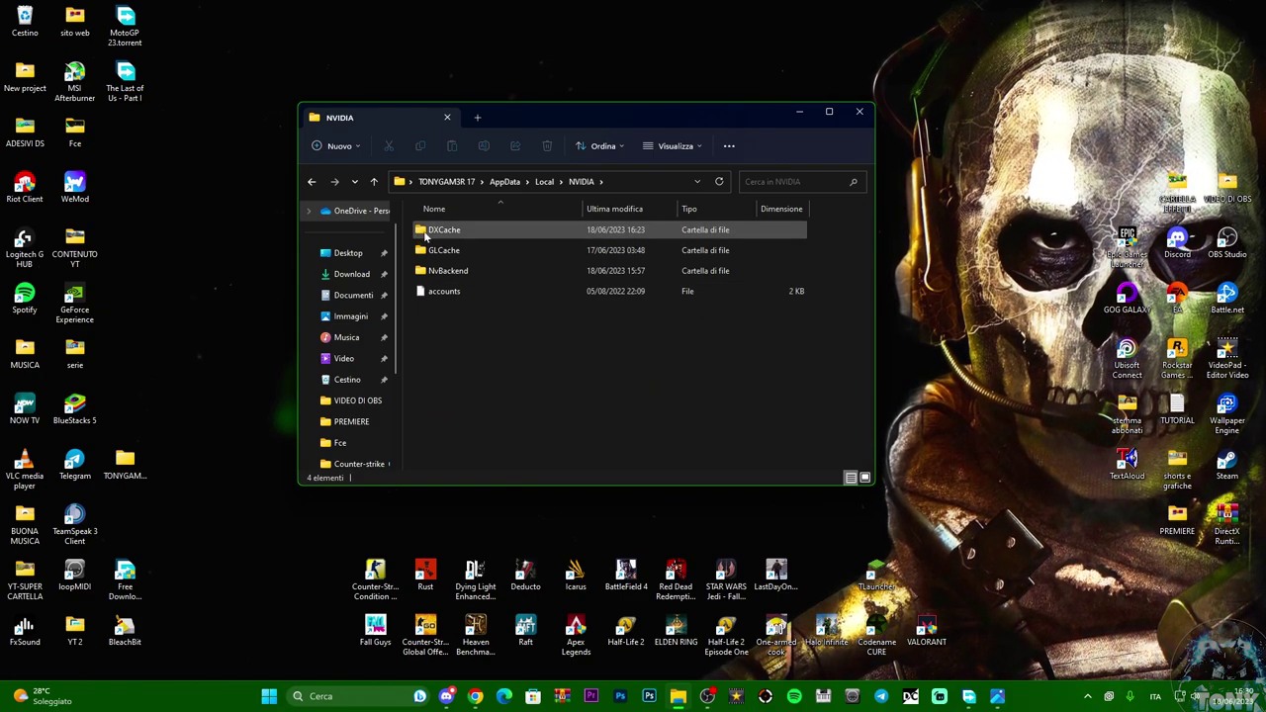
pyautogui.doubleClick(492, 231)
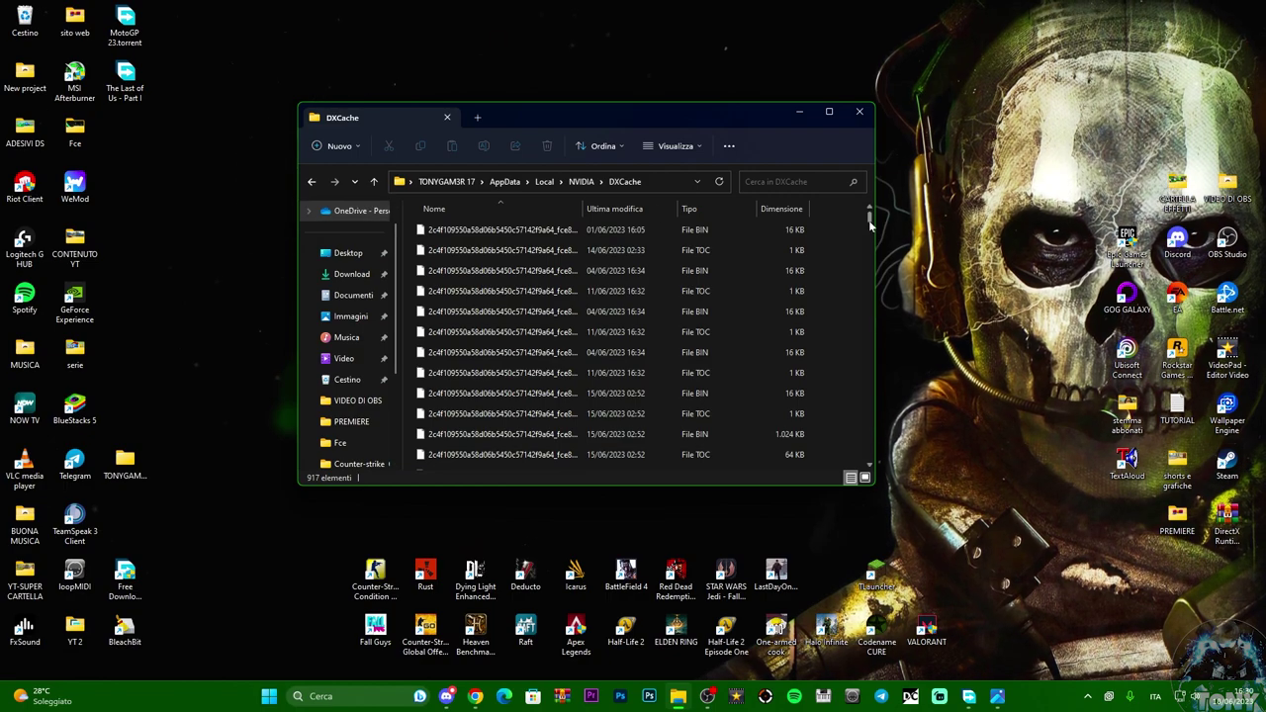
# Step: Select all the files in the NVIDIA DXCache folder and delete them
pyautogui.scroll(-1, 870, 223)
pyautogui.moveTo(870, 223)
pyautogui.mouseDown()
pyautogui.moveTo(869, 457)
pyautogui.moveTo(870, 216)
pyautogui.mouseUp()
pyautogui.click(436, 231)
pyautogui.hotkey('ctrl', 'a')
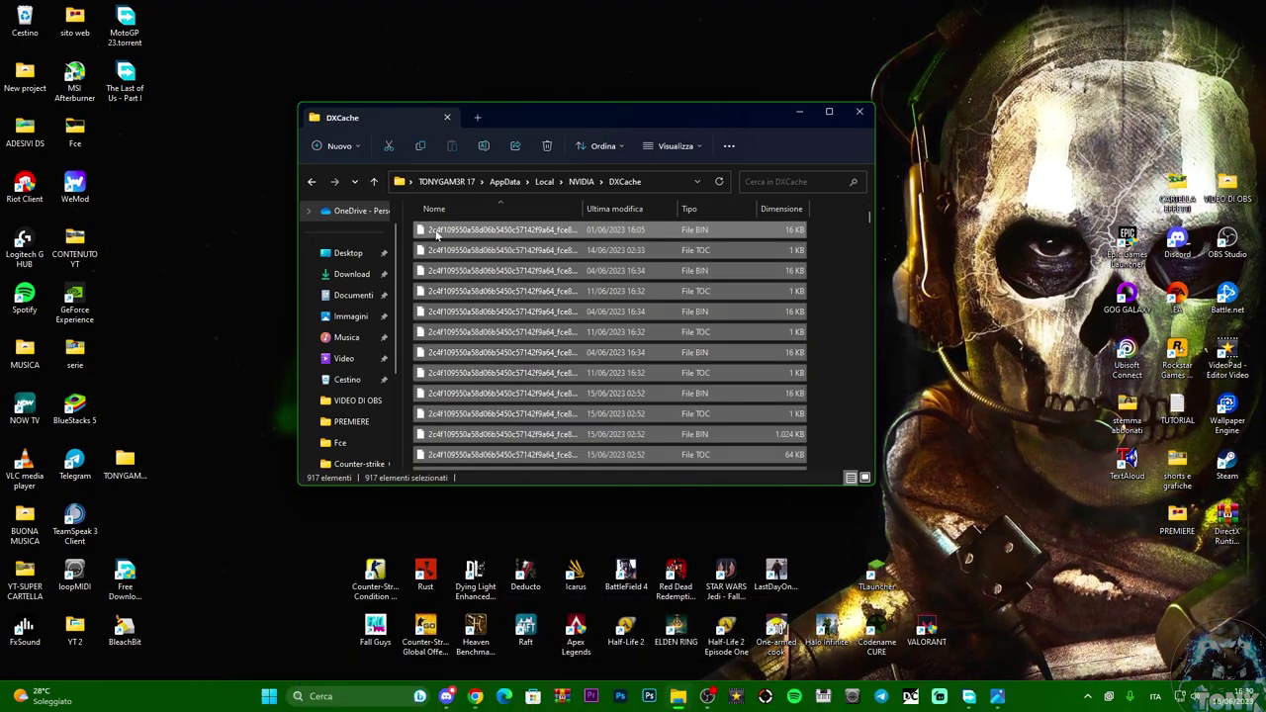
pyautogui.press('Delete')
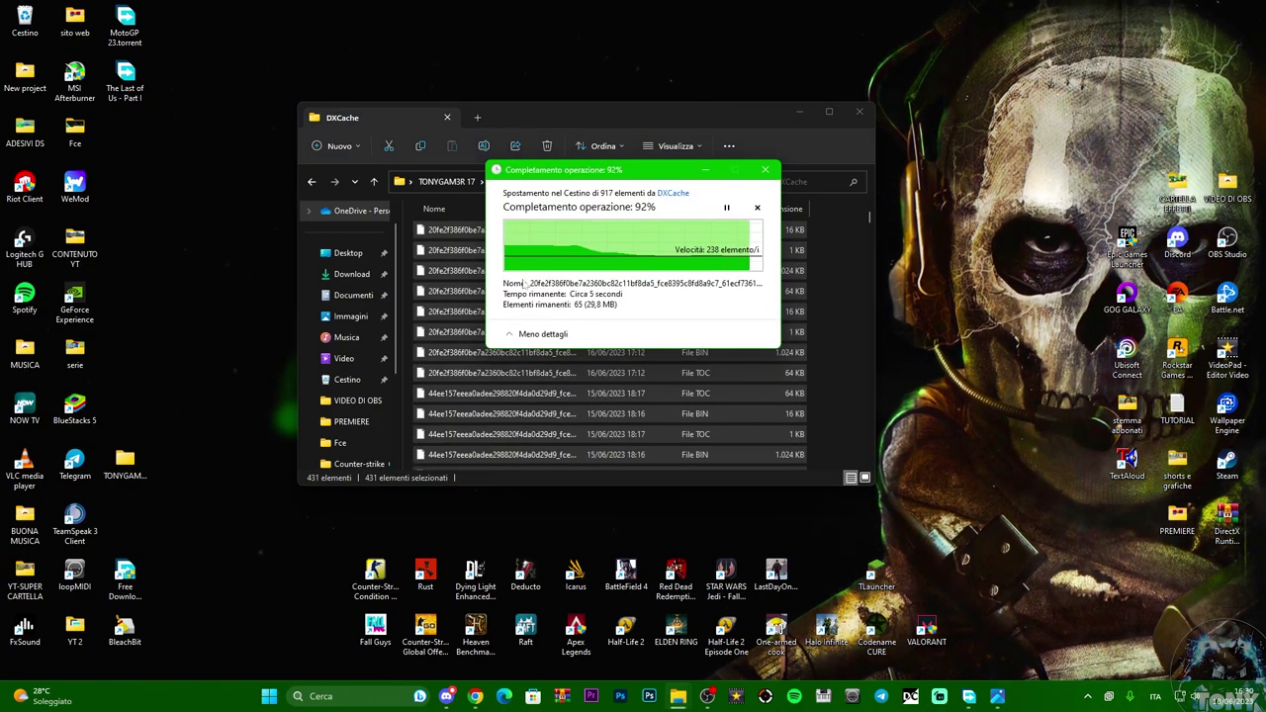
pyautogui.click(648, 312)
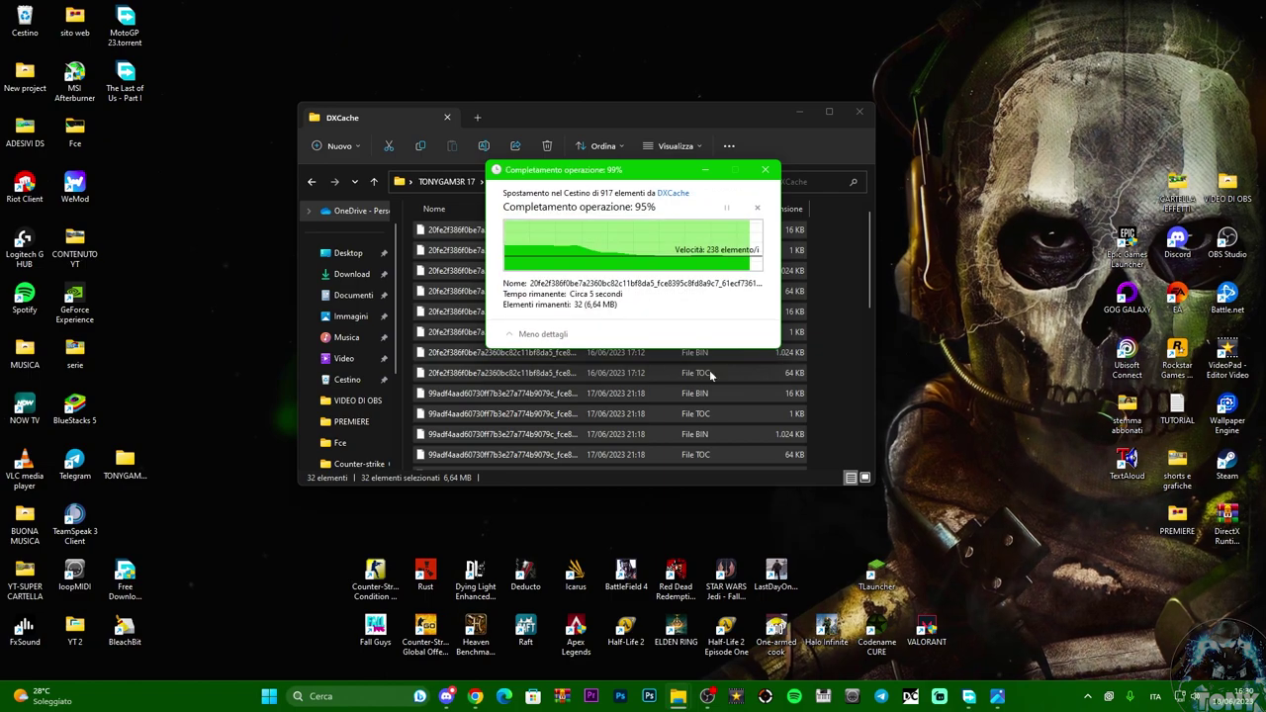
# Step: Finish the DXCache deletion, then empty the Recycle Bin permanently
pyautogui.moveTo(870, 256)
pyautogui.mouseDown()
pyautogui.moveTo(859, 435)
pyautogui.moveTo(864, 249)
pyautogui.mouseUp()
pyautogui.click(855, 436)
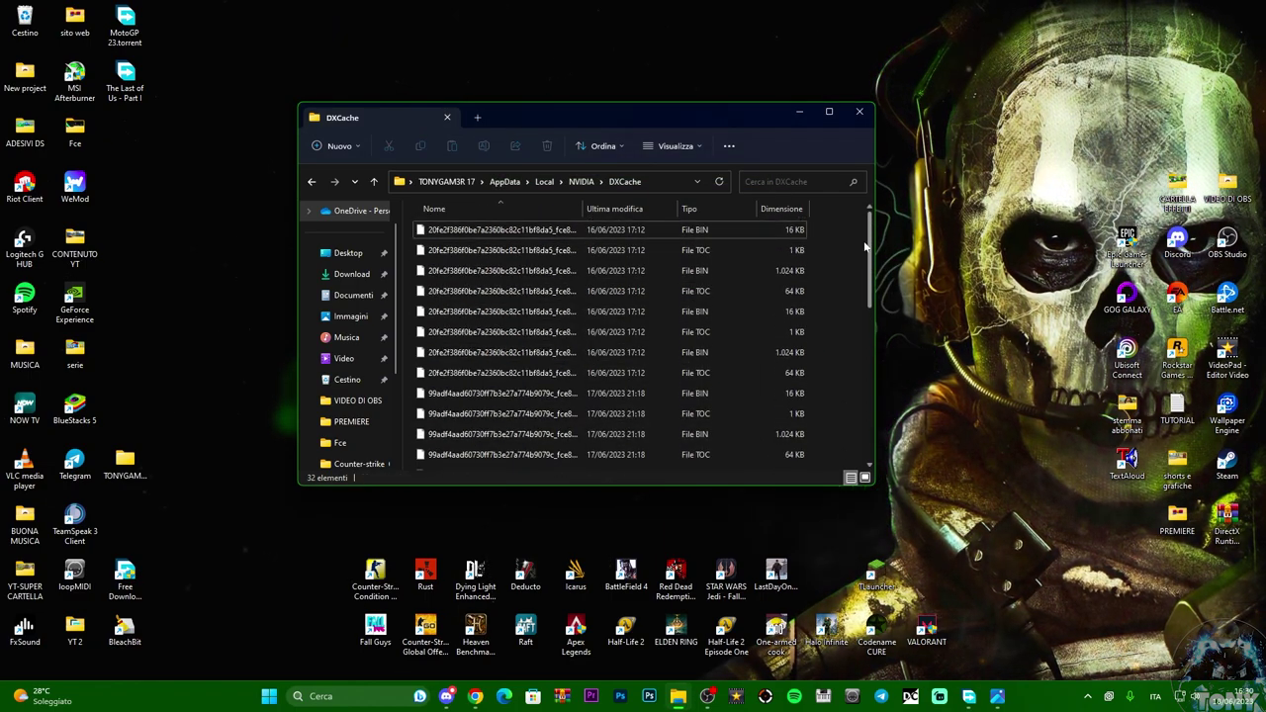
pyautogui.rightClick(30, 20)
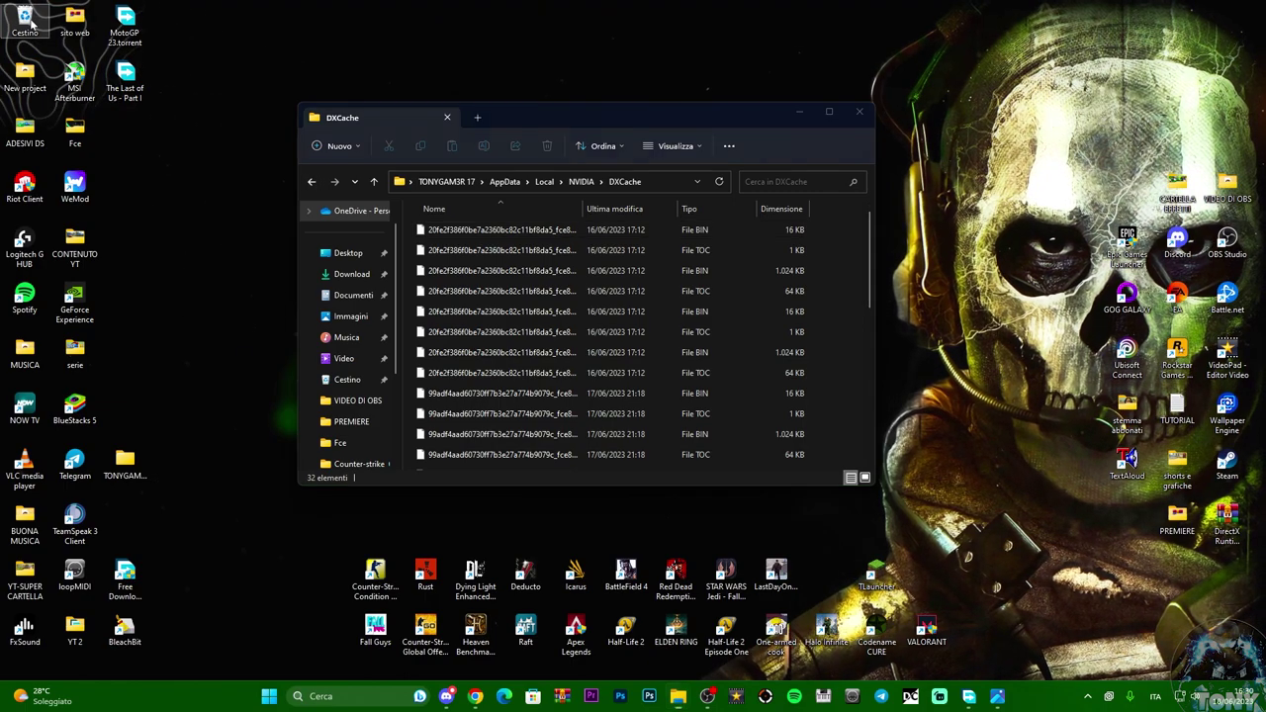
pyautogui.click(93, 89)
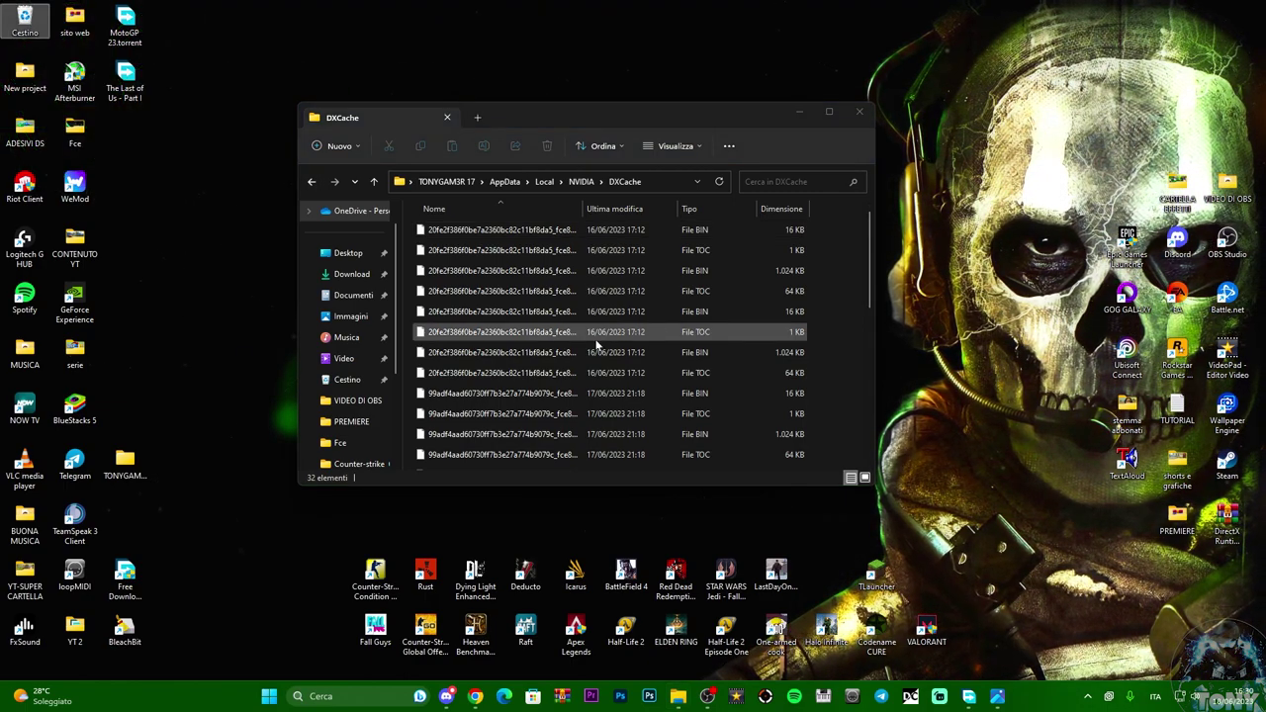
pyautogui.click(682, 357)
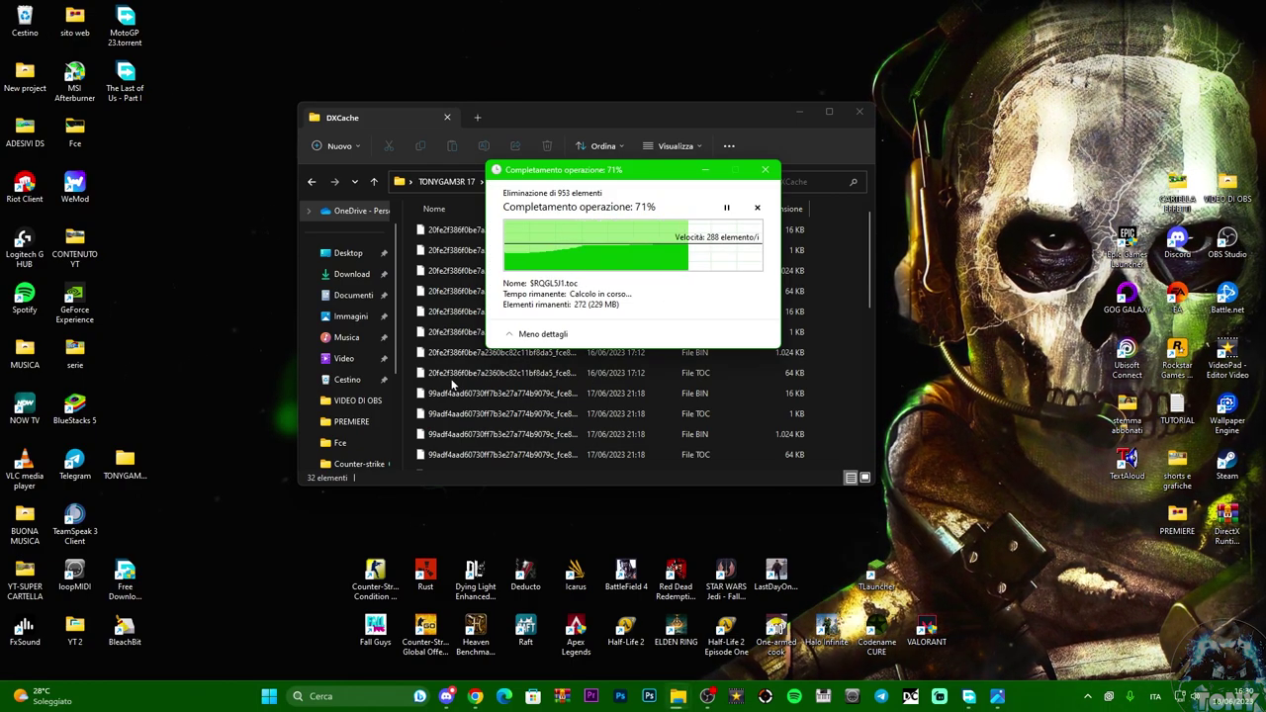
# Step: Return to the Local folder and open AMD > Setup > cache > qmlcache
pyautogui.click(312, 182)
pyautogui.click(310, 182)
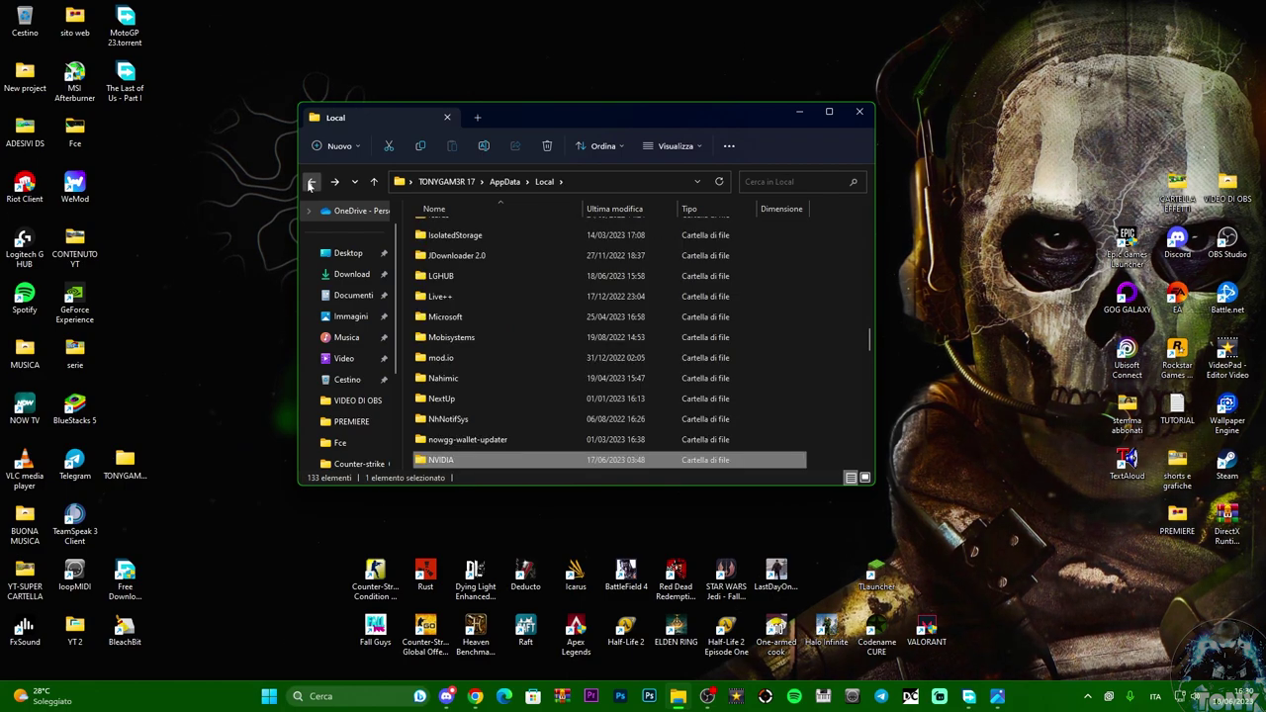
pyautogui.click(648, 391)
pyautogui.scroll(5, 648, 390)
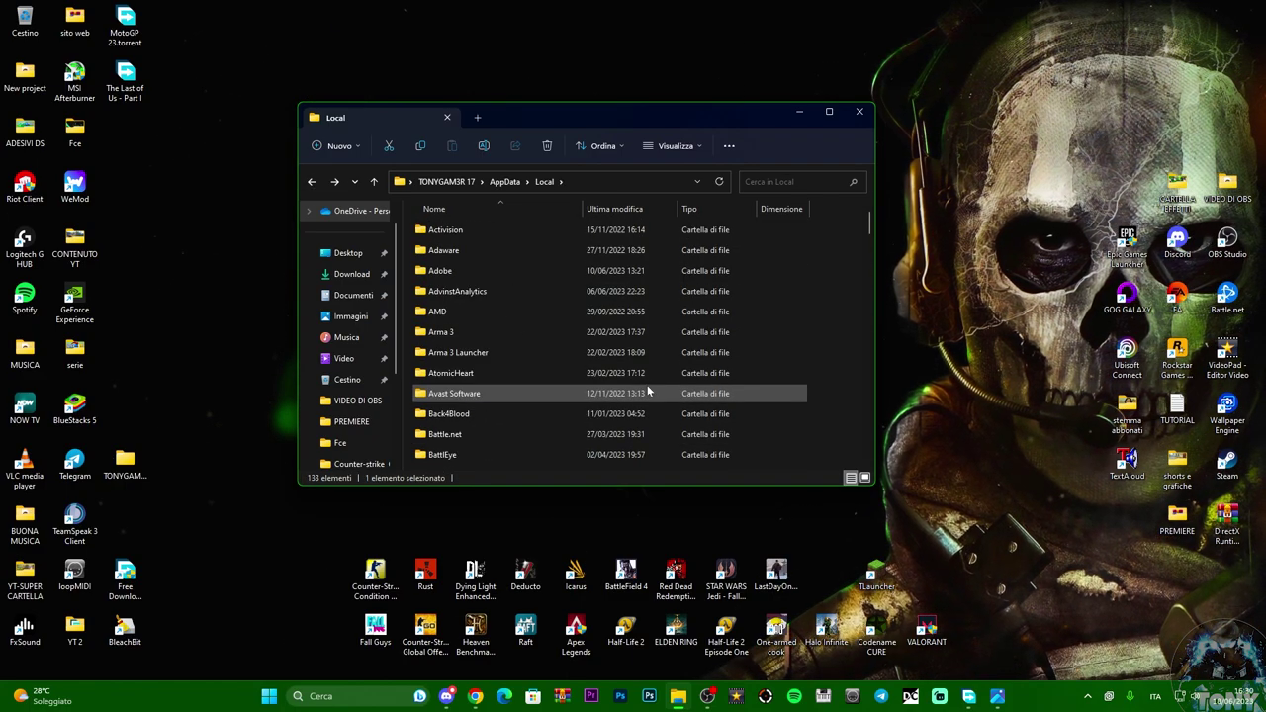
pyautogui.doubleClick(501, 310)
pyautogui.doubleClick(473, 237)
pyautogui.doubleClick(473, 237)
pyautogui.doubleClick(473, 238)
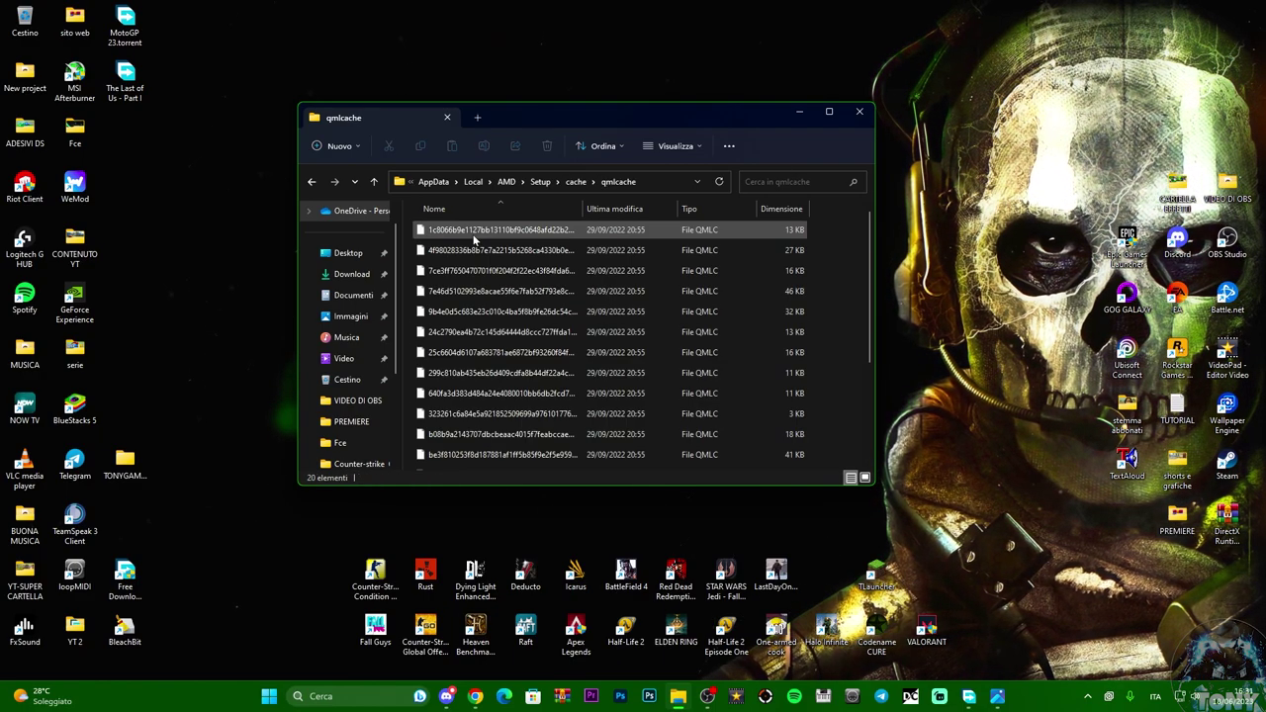
# Step: Delete all the files in the AMD qmlcache folder, then empty the Recycle Bin
pyautogui.click(782, 290)
pyautogui.hotkey('ctrl', 'a')
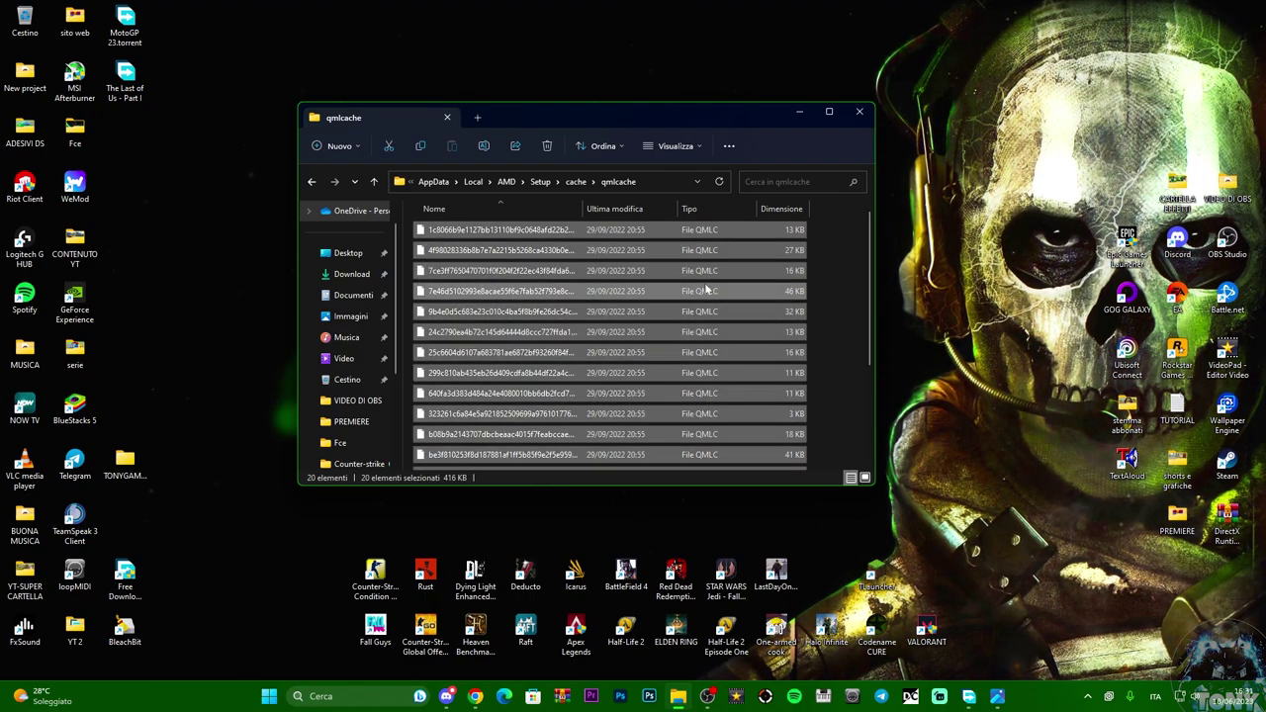
pyautogui.press('Delete')
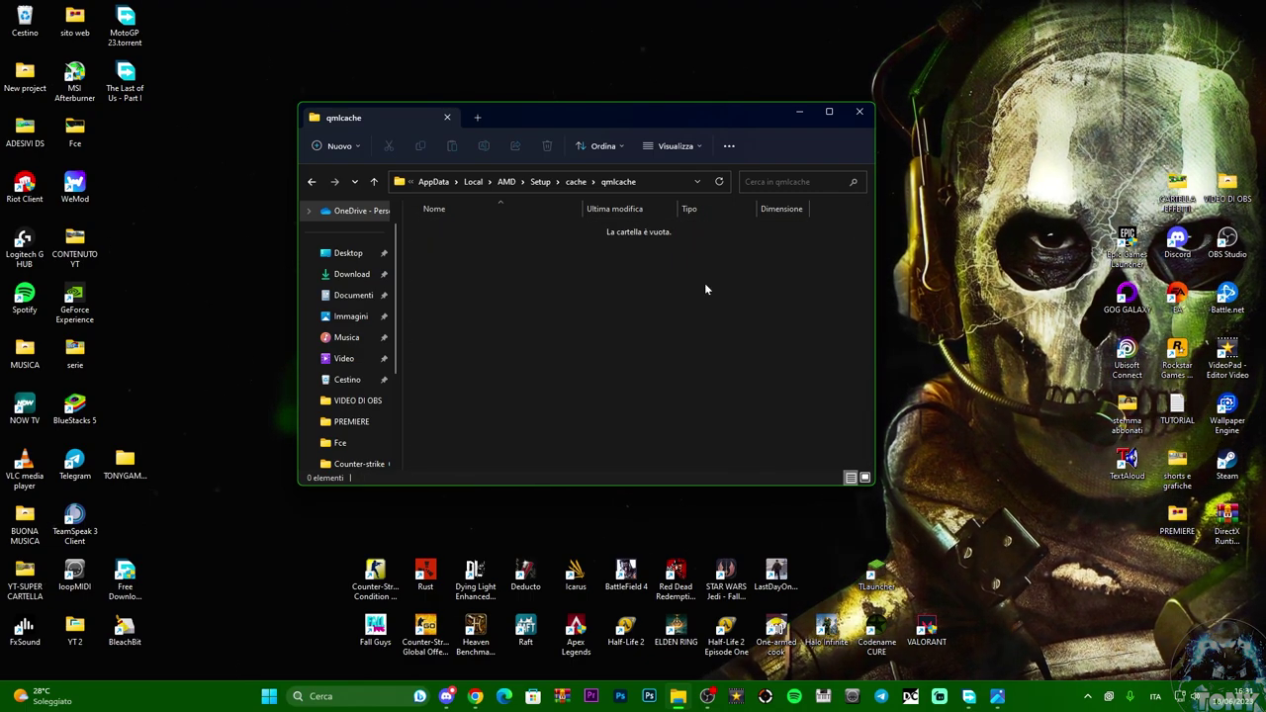
pyautogui.click(37, 26)
pyautogui.rightClick(38, 26)
pyautogui.click(74, 85)
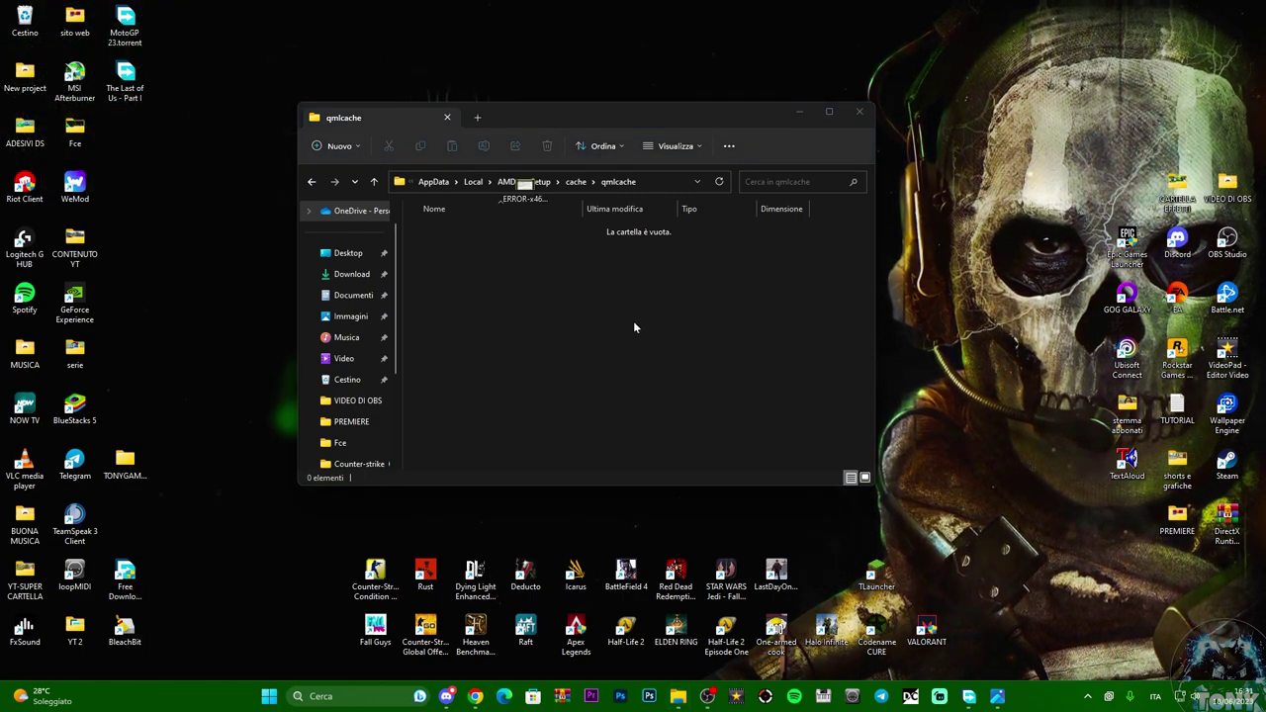
pyautogui.click(685, 357)
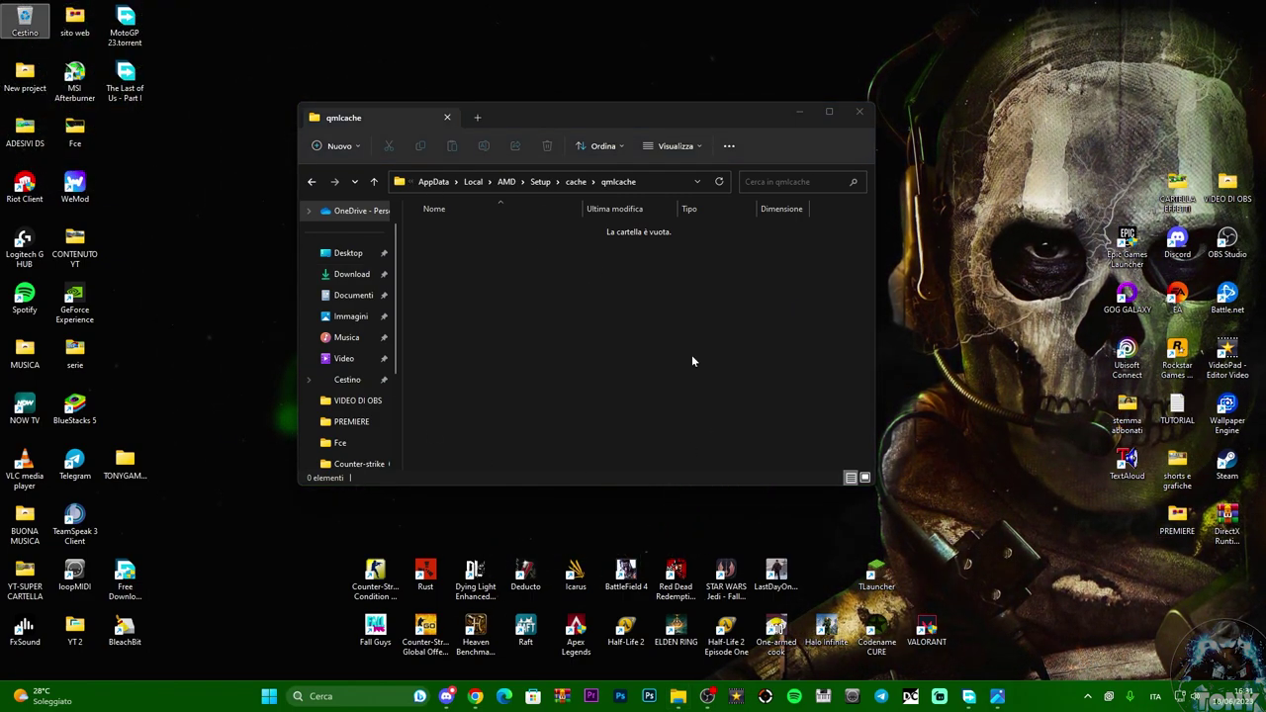
pyautogui.click(691, 354)
# Step: Go back to the Local folder and open its cache folder
pyautogui.click(312, 184)
pyautogui.click(311, 184)
pyautogui.click(312, 182)
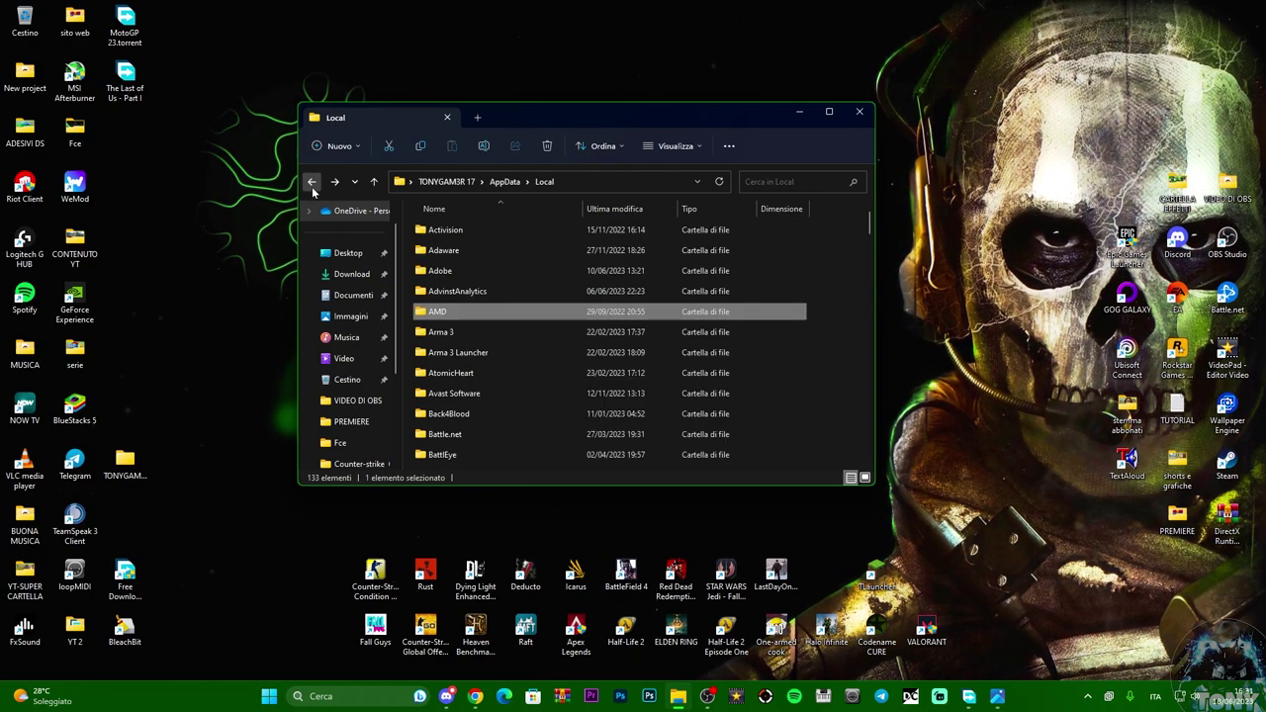
pyautogui.scroll(-3, 579, 326)
pyautogui.scroll(-2, 578, 326)
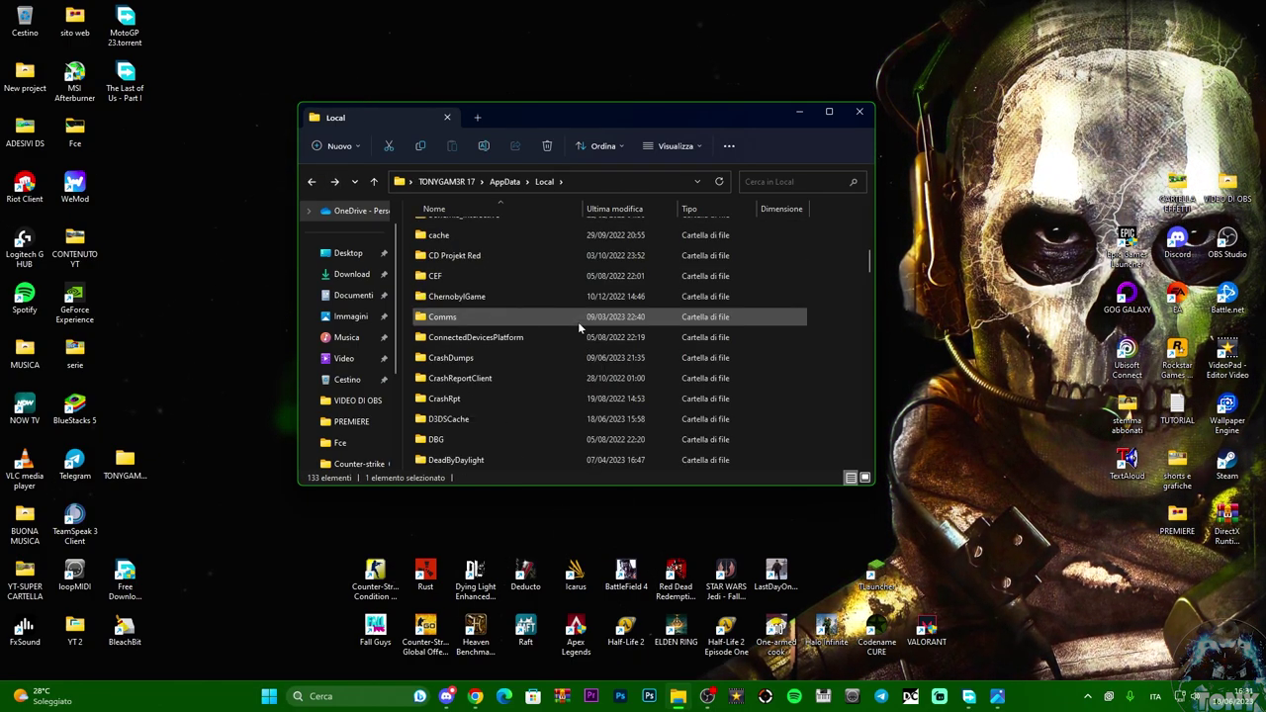
pyautogui.doubleClick(476, 238)
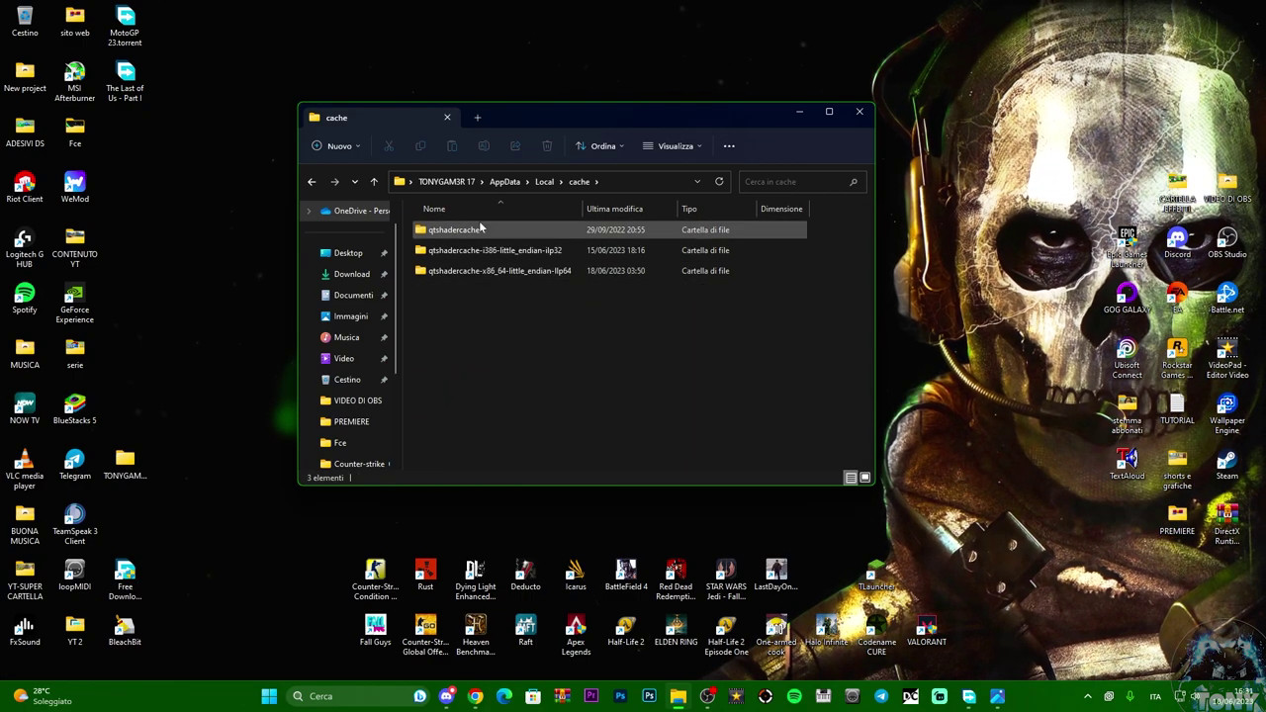
# Step: Examine the contents of the three qtshadercache folders inside Local > cache
pyautogui.doubleClick(475, 230)
pyautogui.click(311, 182)
pyautogui.click(311, 182)
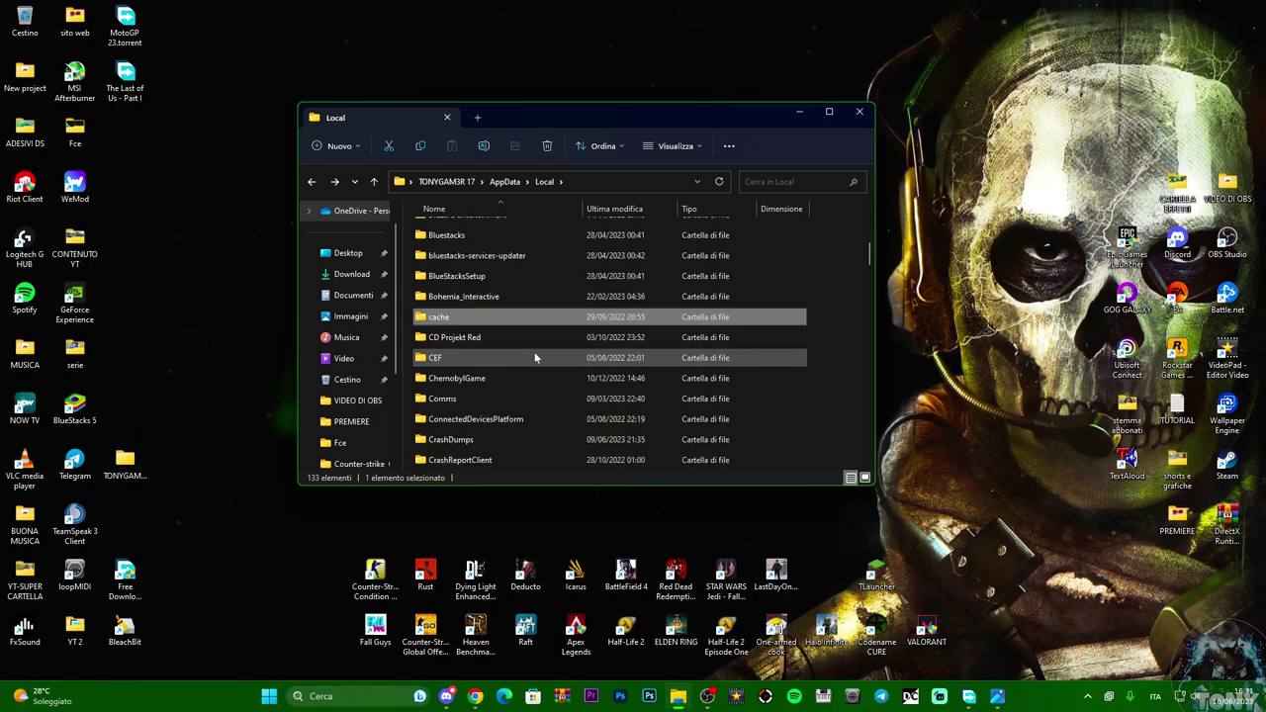
pyautogui.doubleClick(458, 316)
pyautogui.doubleClick(457, 235)
pyautogui.click(312, 182)
pyautogui.doubleClick(472, 251)
pyautogui.click(311, 182)
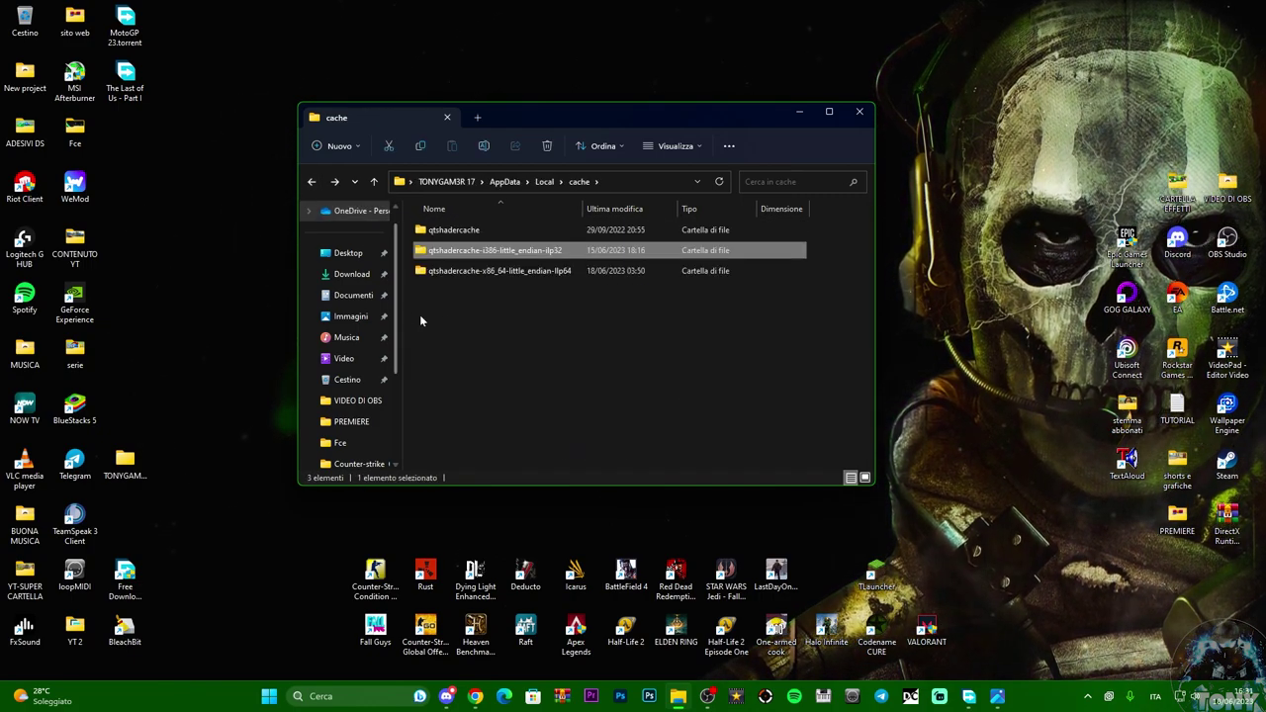
pyautogui.doubleClick(475, 271)
pyautogui.click(310, 183)
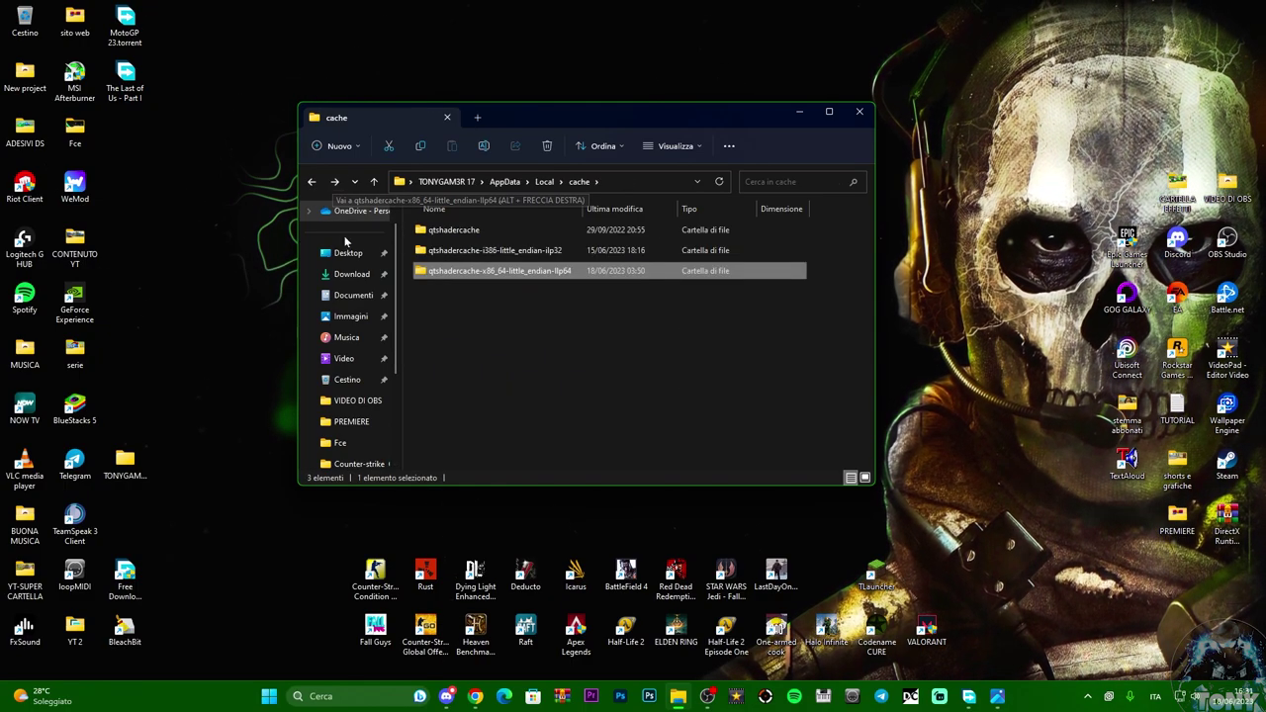
# Step: Delete all the files in the qtshadercache folder and return to the cache folder
pyautogui.doubleClick(465, 229)
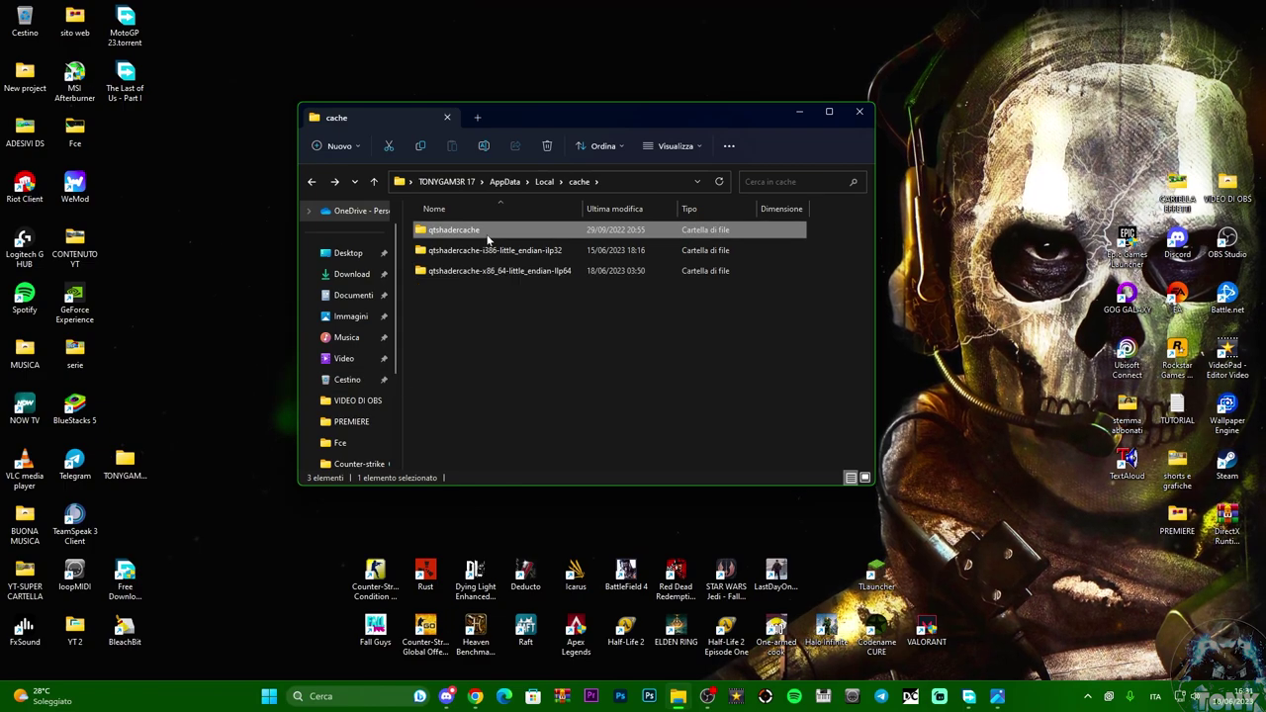
pyautogui.moveTo(530, 423); pyautogui.dragTo(472, 223)
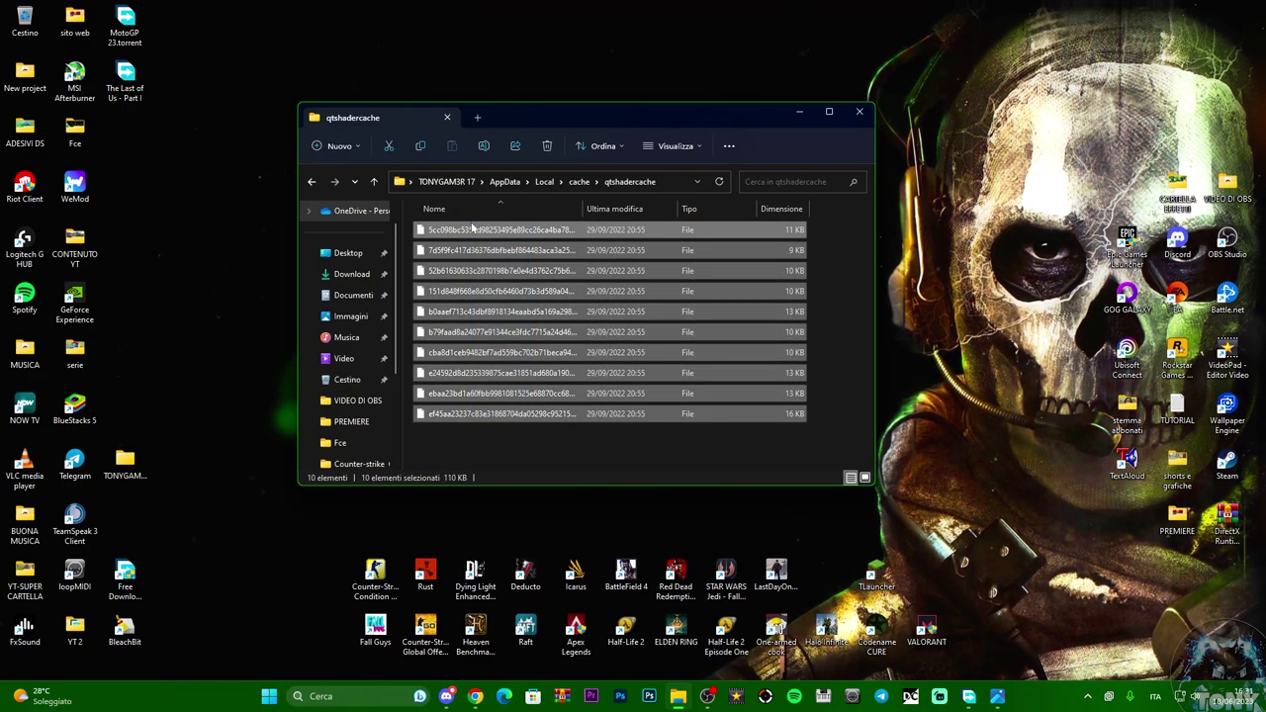
pyautogui.press('Delete')
pyautogui.click(313, 182)
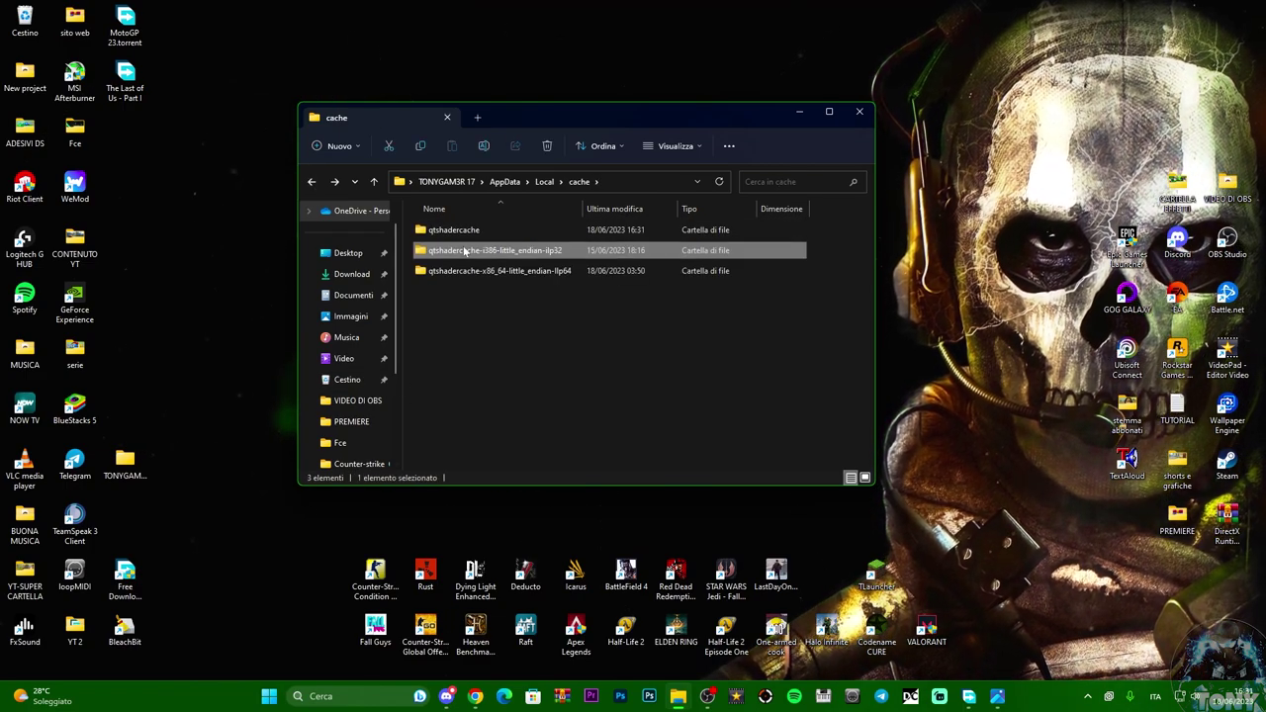
# Step: Delete all the files in the qtshadercache-i386-little_endian-ilp32 folder and return to the cache folder
pyautogui.doubleClick(502, 250)
pyautogui.click(574, 293)
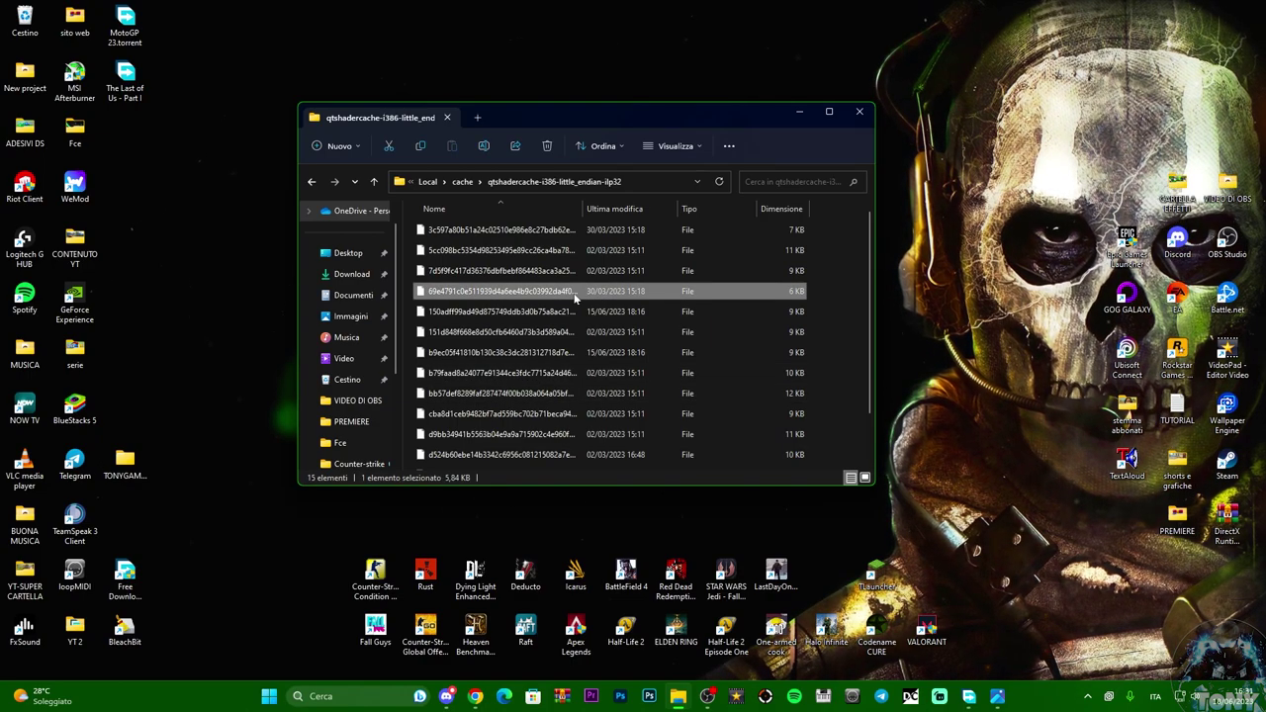
pyautogui.hotkey('ctrl', 'a')
pyautogui.press('Delete')
pyautogui.hotkey('alt', 'Left')
# Step: Delete all the files in the qtshadercache-x86_64-little_endian-llp64 folder and return to the Local folder
pyautogui.doubleClick(503, 280)
pyautogui.click(504, 272)
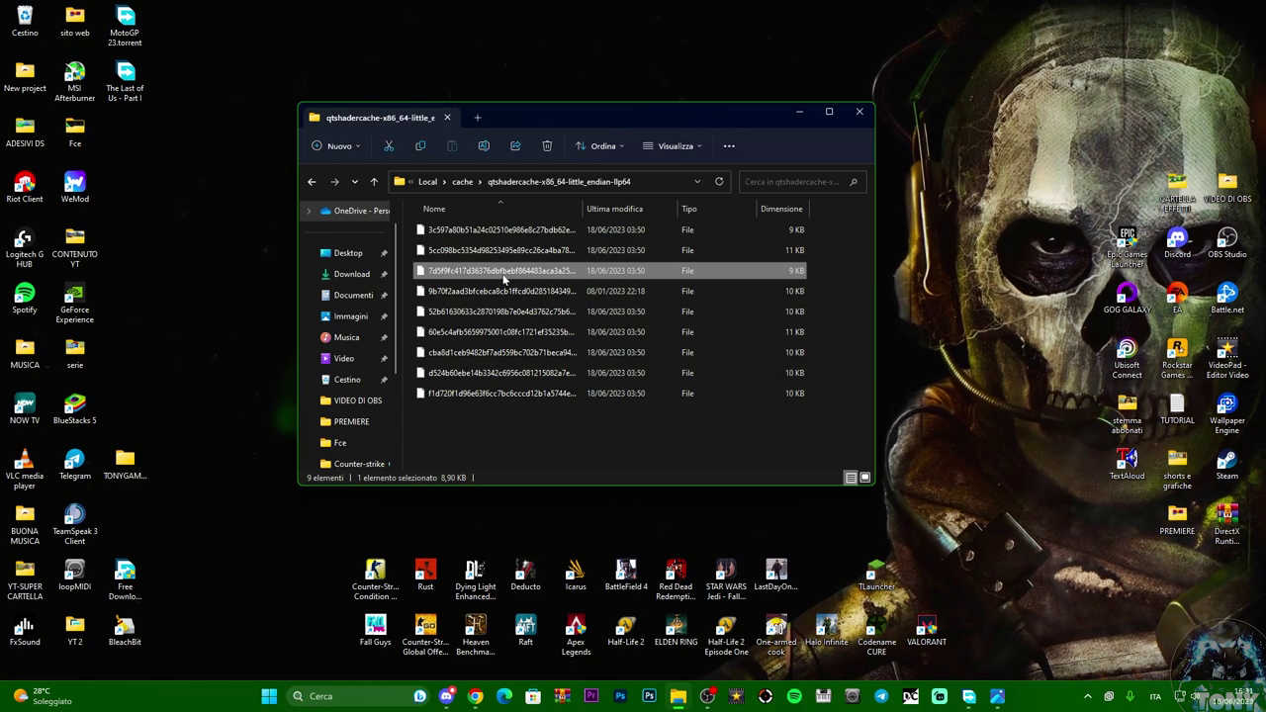
pyautogui.hotkey('ctrl', 'a')
pyautogui.press('Delete')
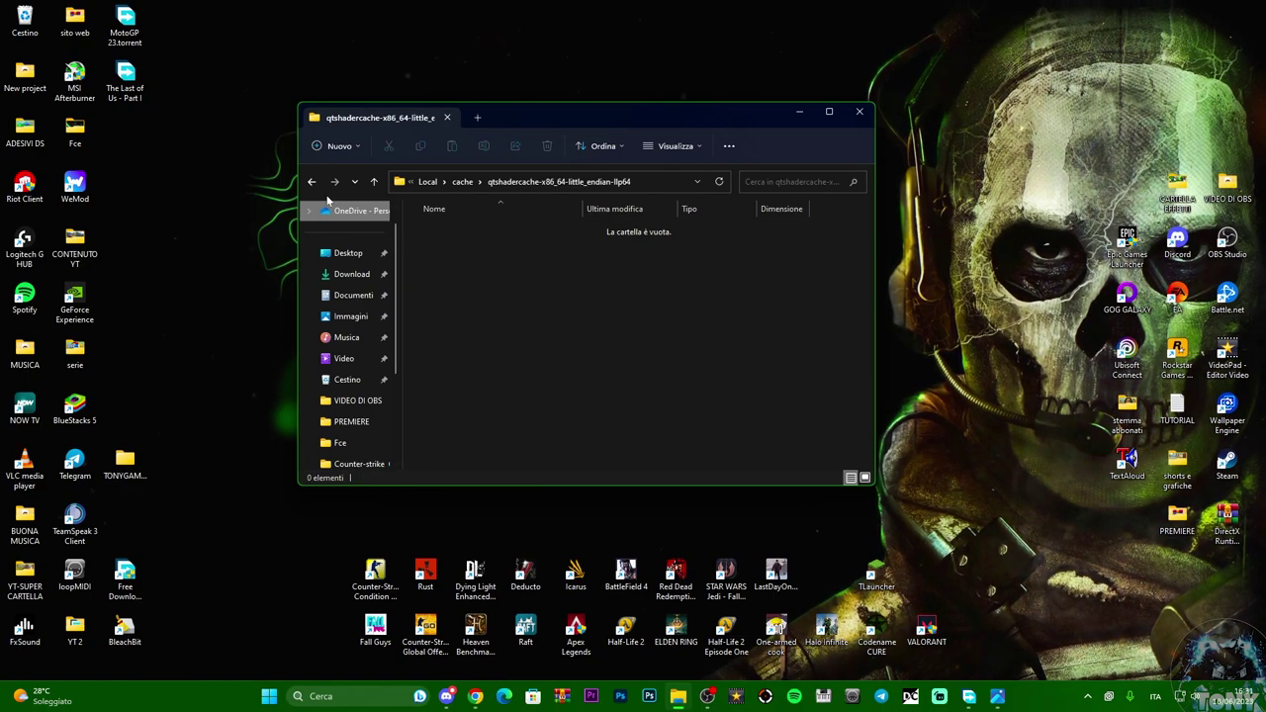
pyautogui.click(311, 182)
pyautogui.click(311, 181)
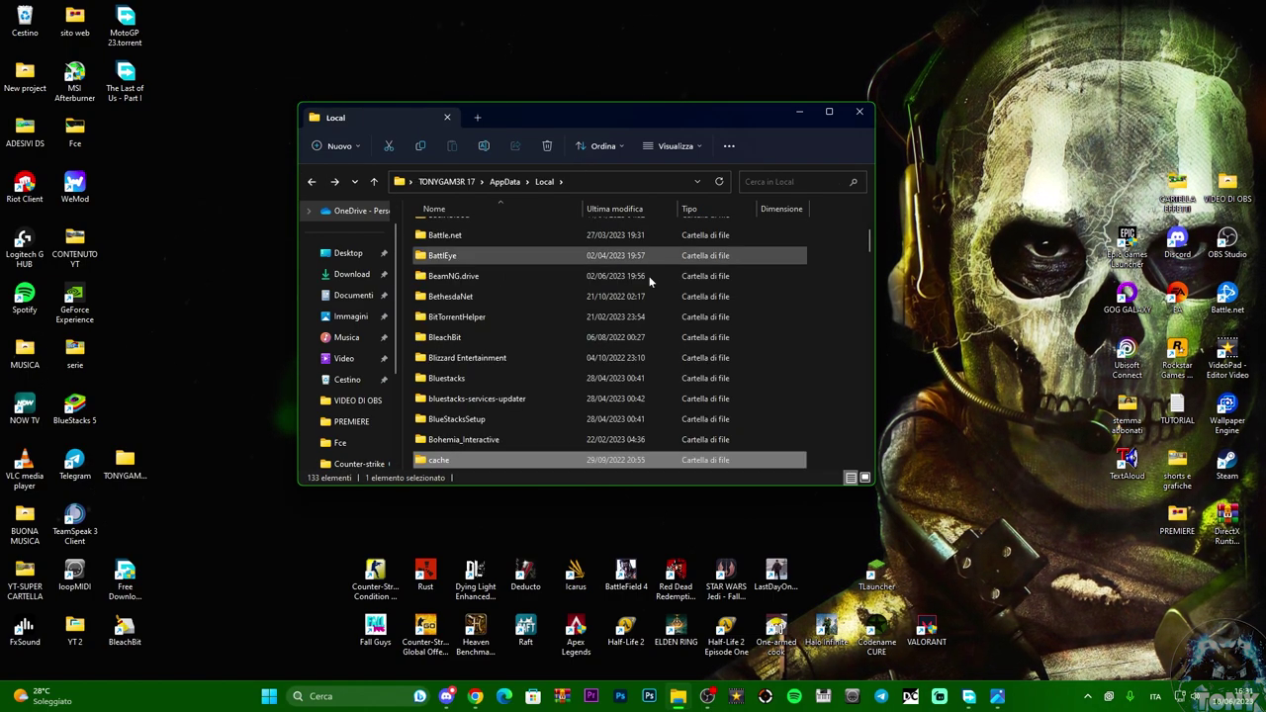
# Step: Reopen the Local folder from AppData and open its D3DSCache folder
pyautogui.click(504, 183)
pyautogui.doubleClick(455, 235)
pyautogui.scroll(-4, 547, 282)
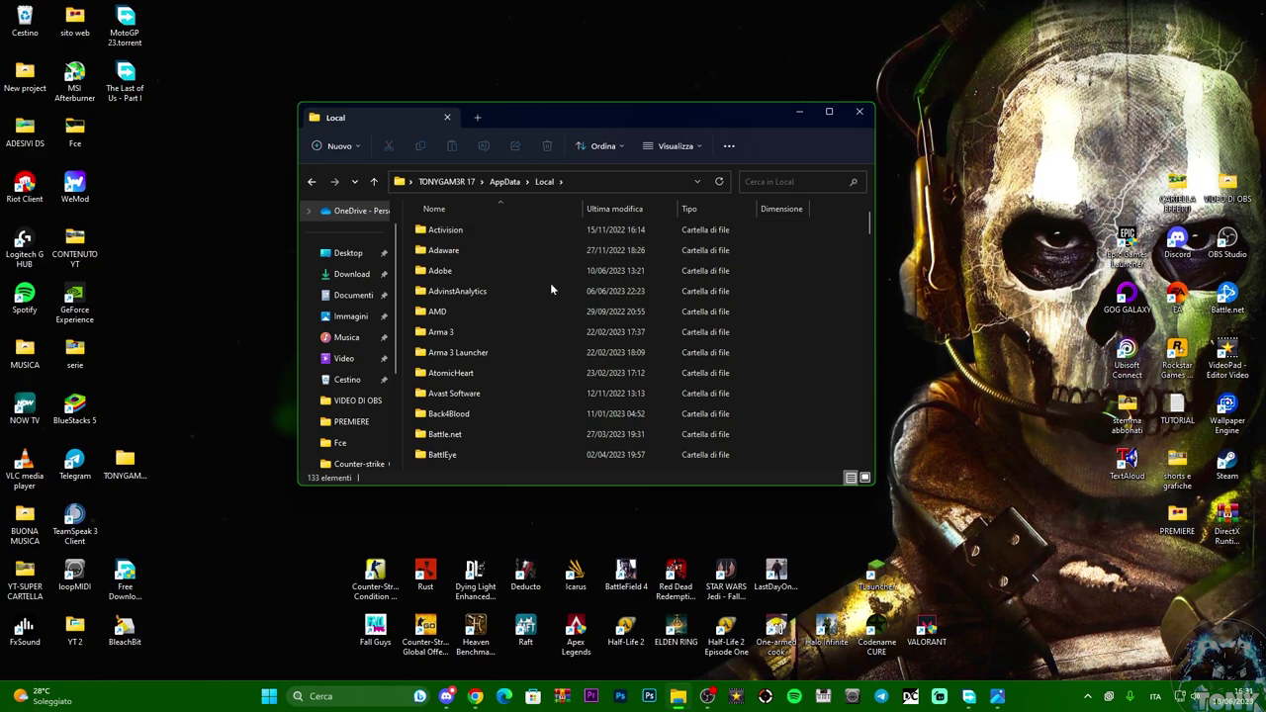
pyautogui.scroll(-7, 555, 285)
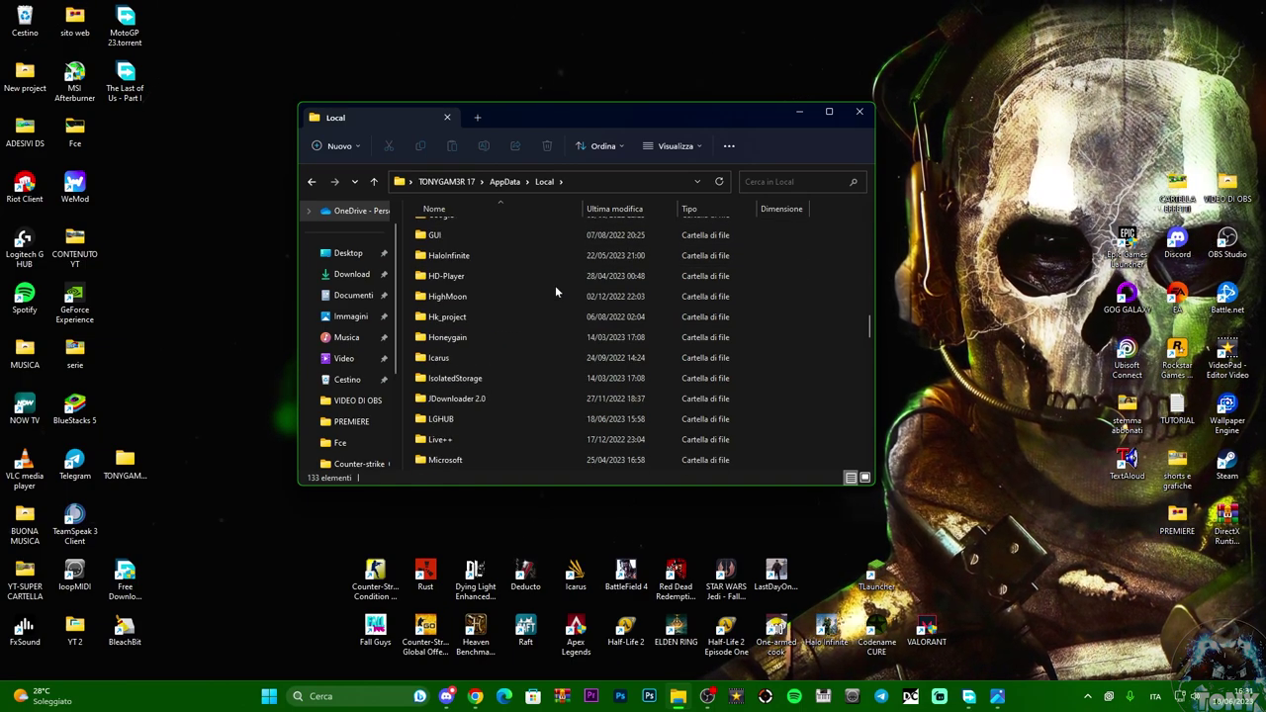
pyautogui.scroll(5, 555, 285)
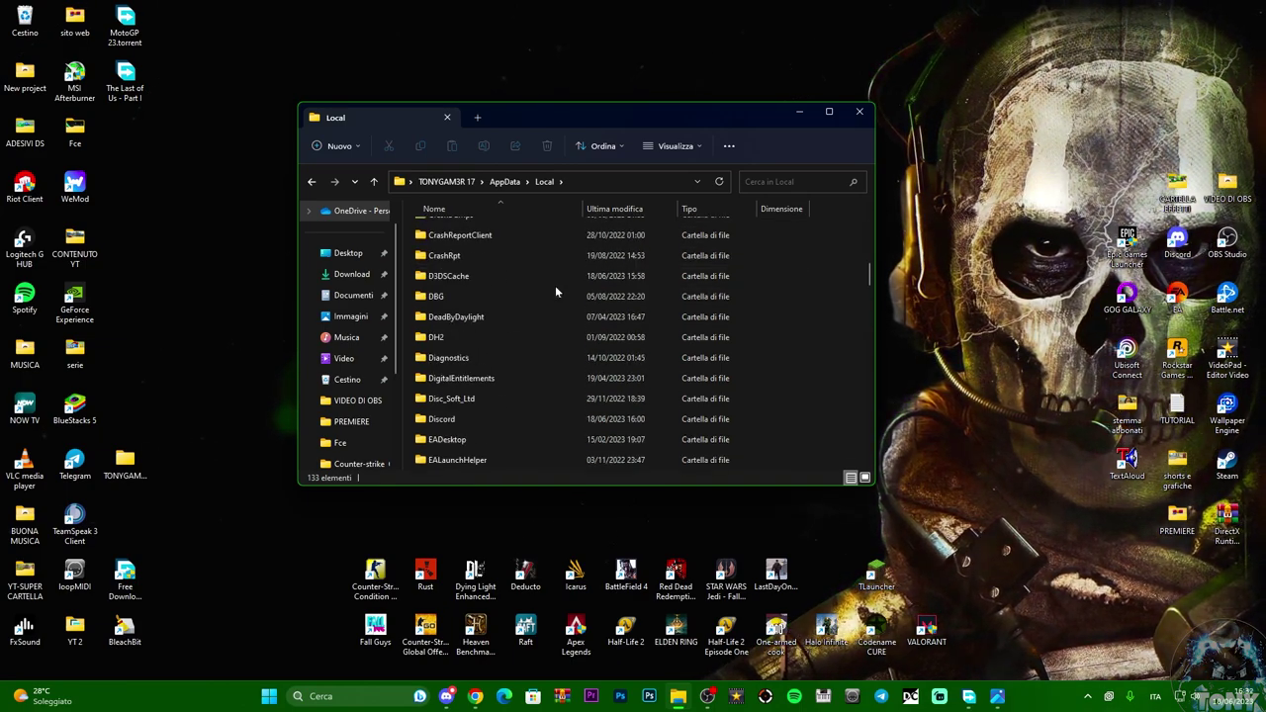
pyautogui.moveTo(587, 119); pyautogui.dragTo(559, 111)
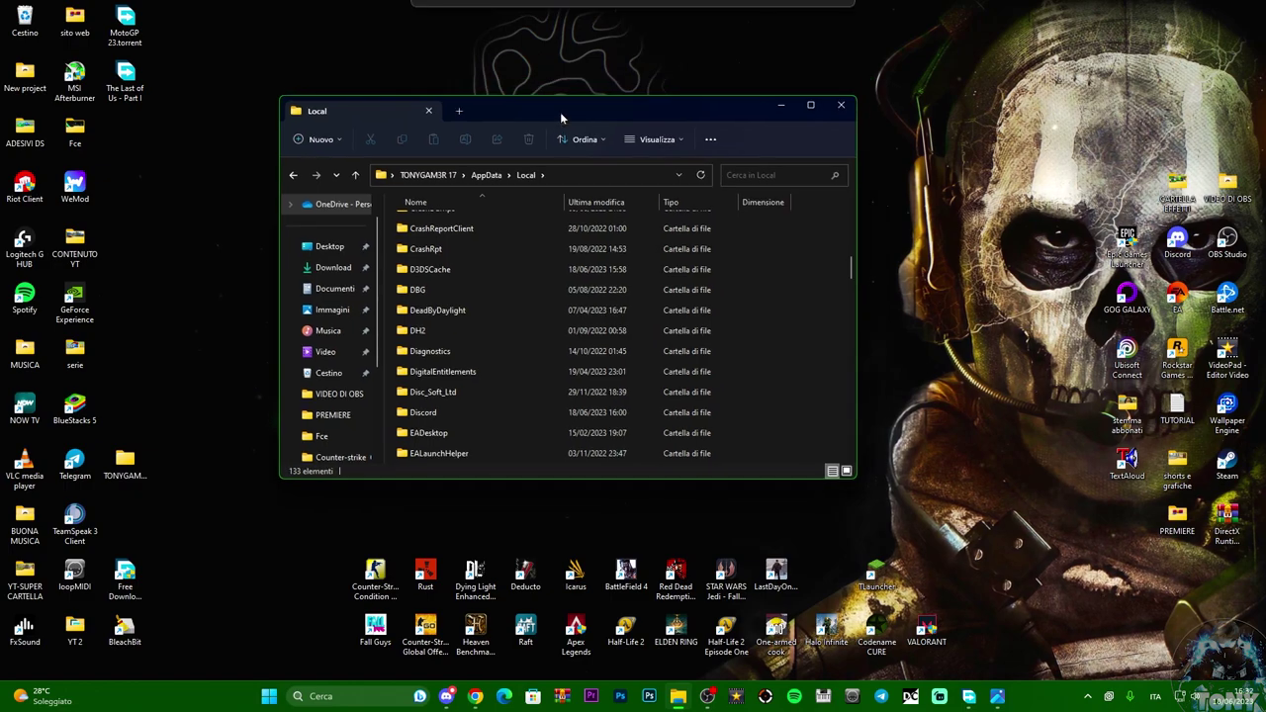
pyautogui.doubleClick(420, 271)
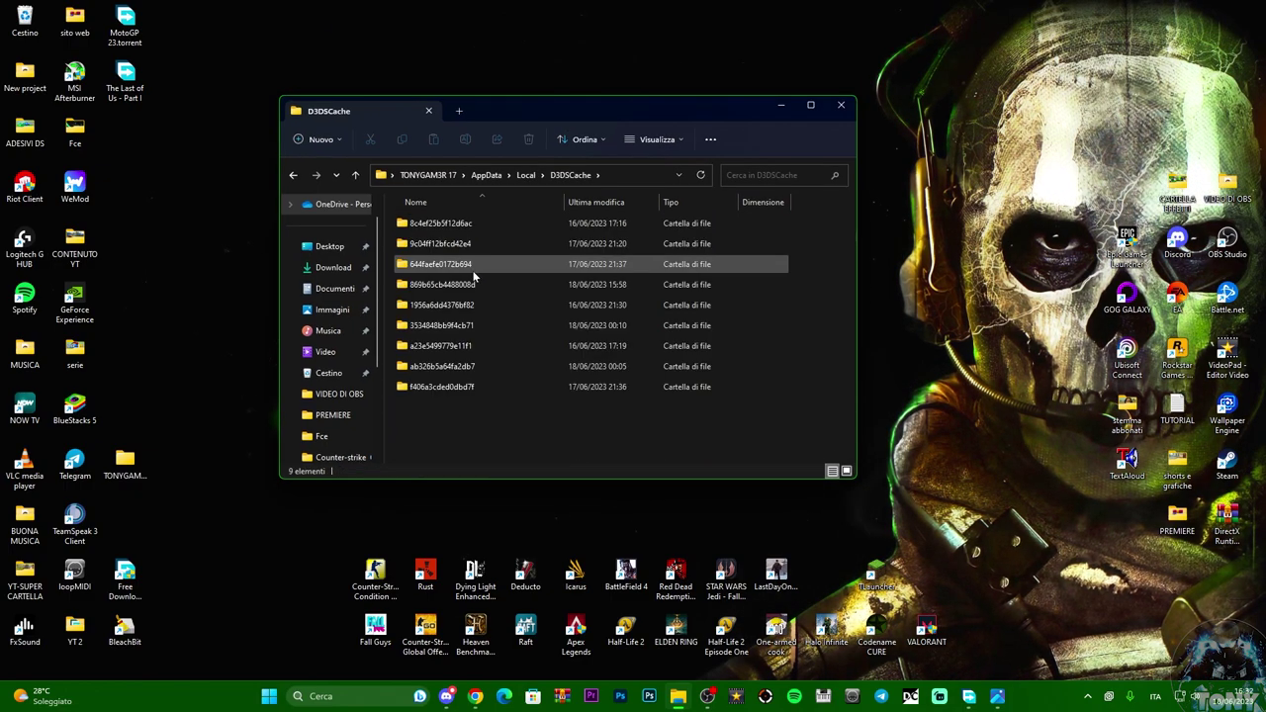
# Step: Examine the contents of the first three subfolders in D3DSCache, returning to D3DSCache after each
pyautogui.doubleClick(469, 223)
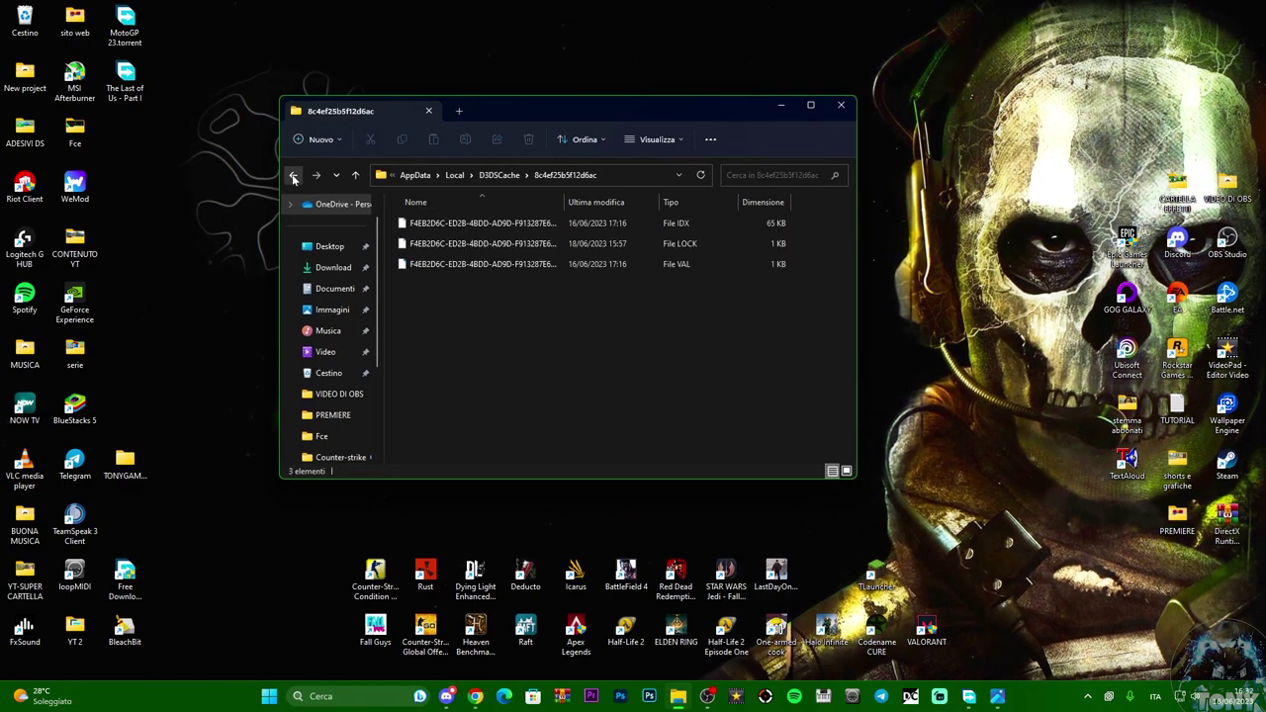
pyautogui.click(293, 174)
pyautogui.click(461, 247)
pyautogui.doubleClick(461, 247)
pyautogui.click(293, 174)
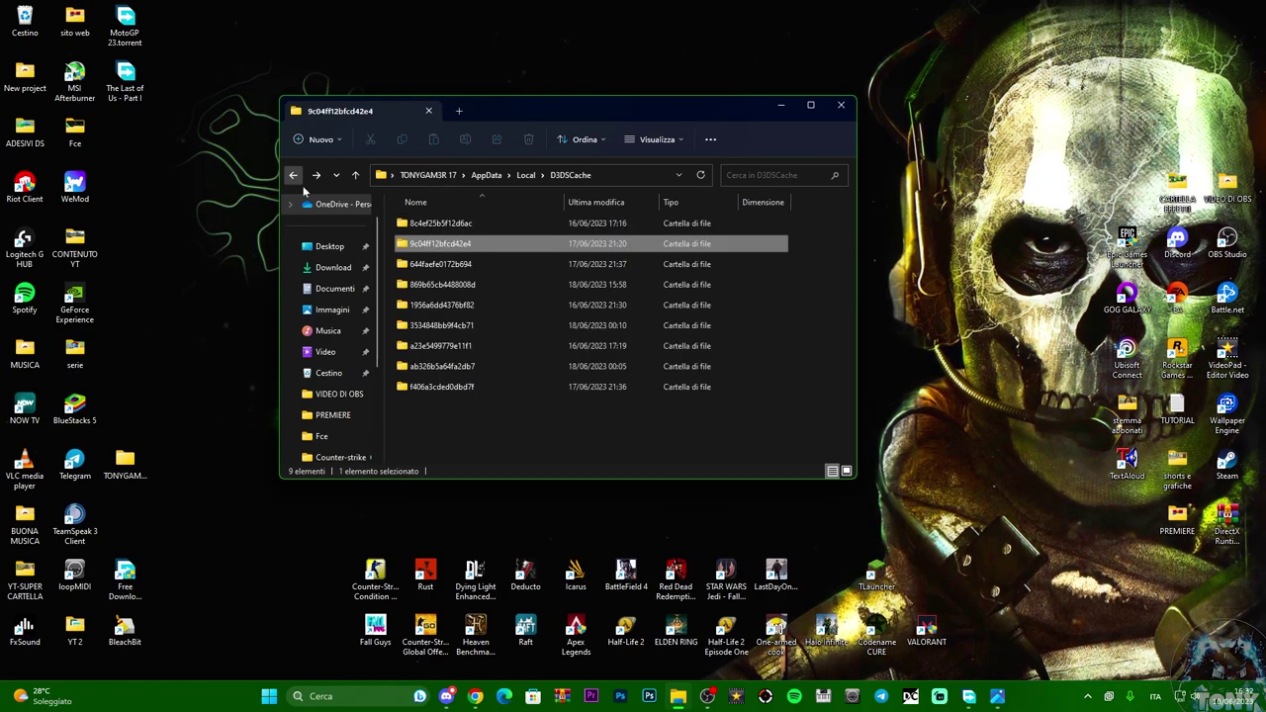
pyautogui.doubleClick(440, 264)
pyautogui.click(293, 174)
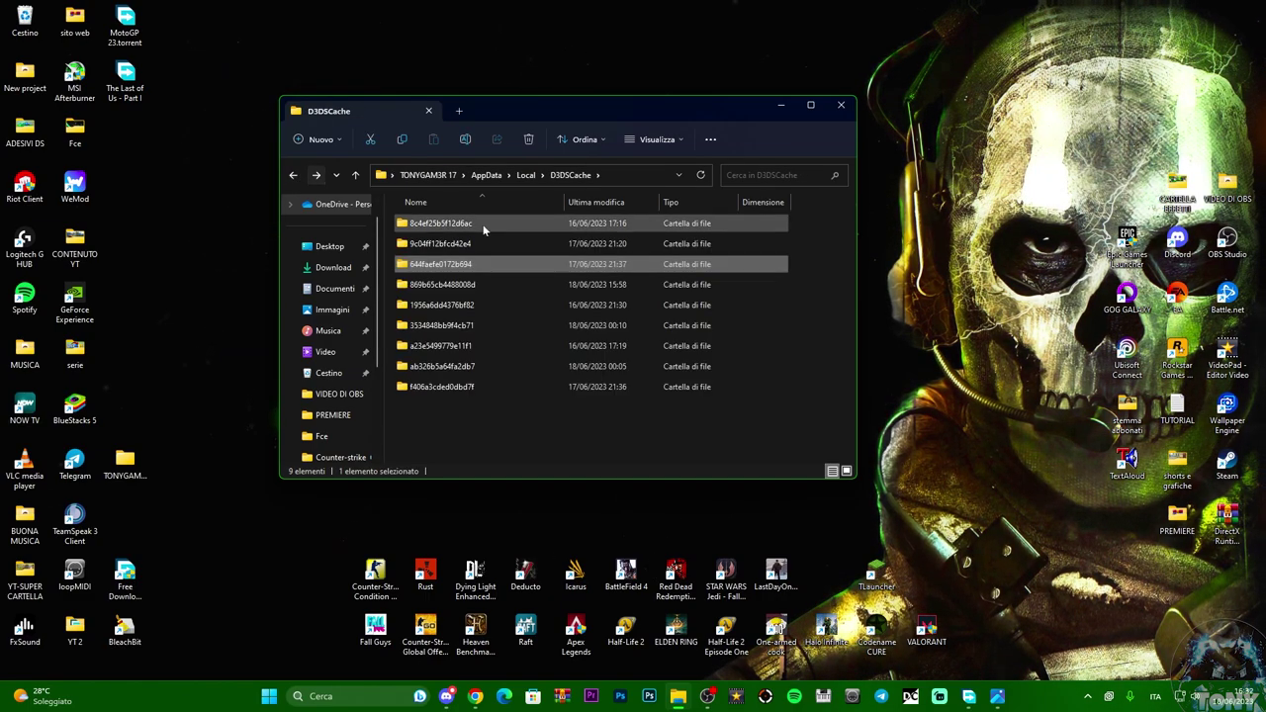
# Step: Delete all the files inside the D3DSCache subfolders 8c4ef25b5f12d6ac and 9c04ff12bfcd42e4, returning to D3DSCache
pyautogui.doubleClick(455, 223)
pyautogui.hotkey('ctrl', 'a')
pyautogui.press('Delete')
pyautogui.click(290, 175)
pyautogui.doubleClick(461, 243)
pyautogui.hotkey('ctrl', 'a')
pyautogui.press('Delete')
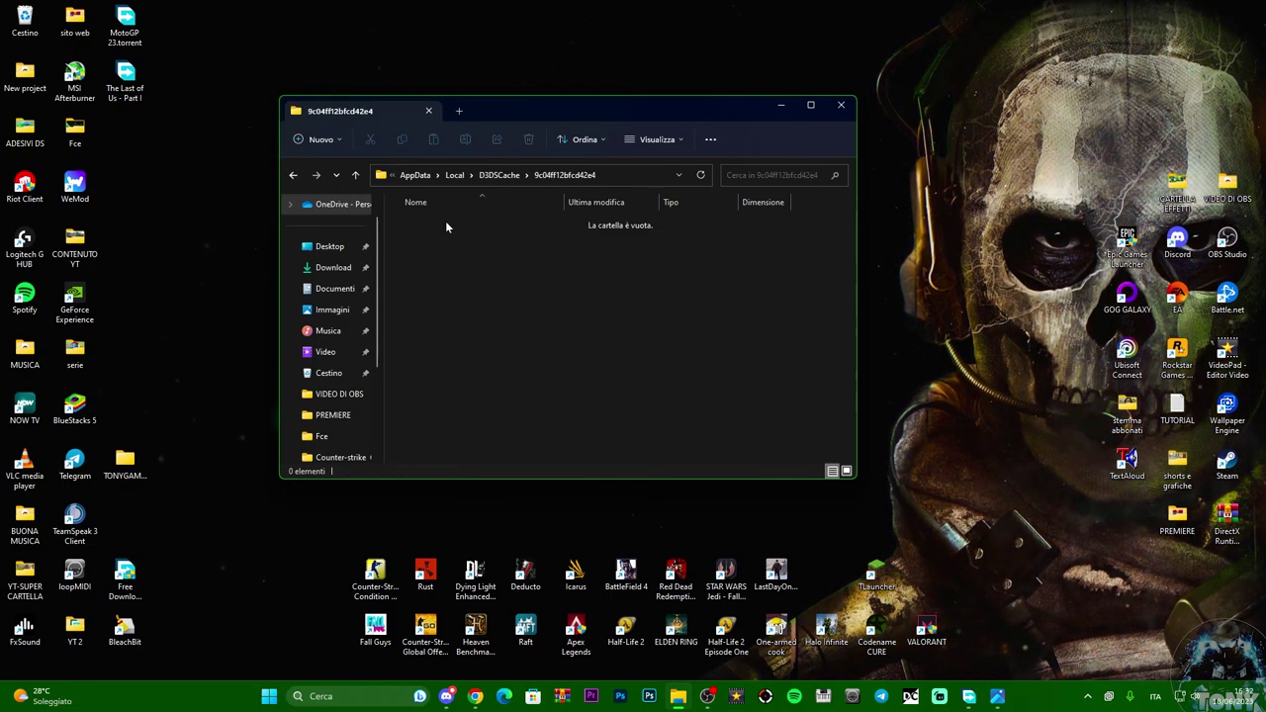
pyautogui.hotkey('alt', 'Left')
# Step: Delete all the files inside the D3DSCache subfolders 644faefe0172b694 and 869b65cb4488008d, returning to D3DSCache
pyautogui.doubleClick(434, 265)
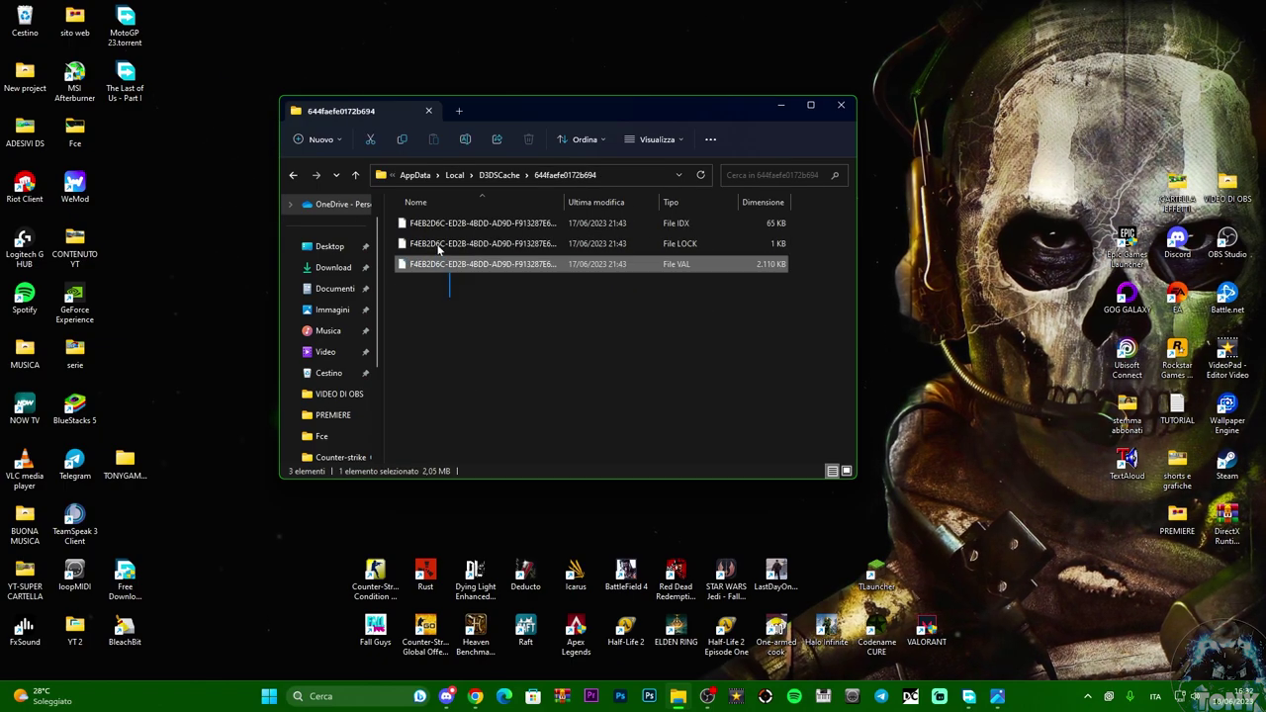
pyautogui.hotkey('ctrl', 'a')
pyautogui.press('Delete')
pyautogui.hotkey('alt', 'Left')
pyautogui.doubleClick(455, 285)
pyautogui.moveTo(468, 317); pyautogui.dragTo(440, 226)
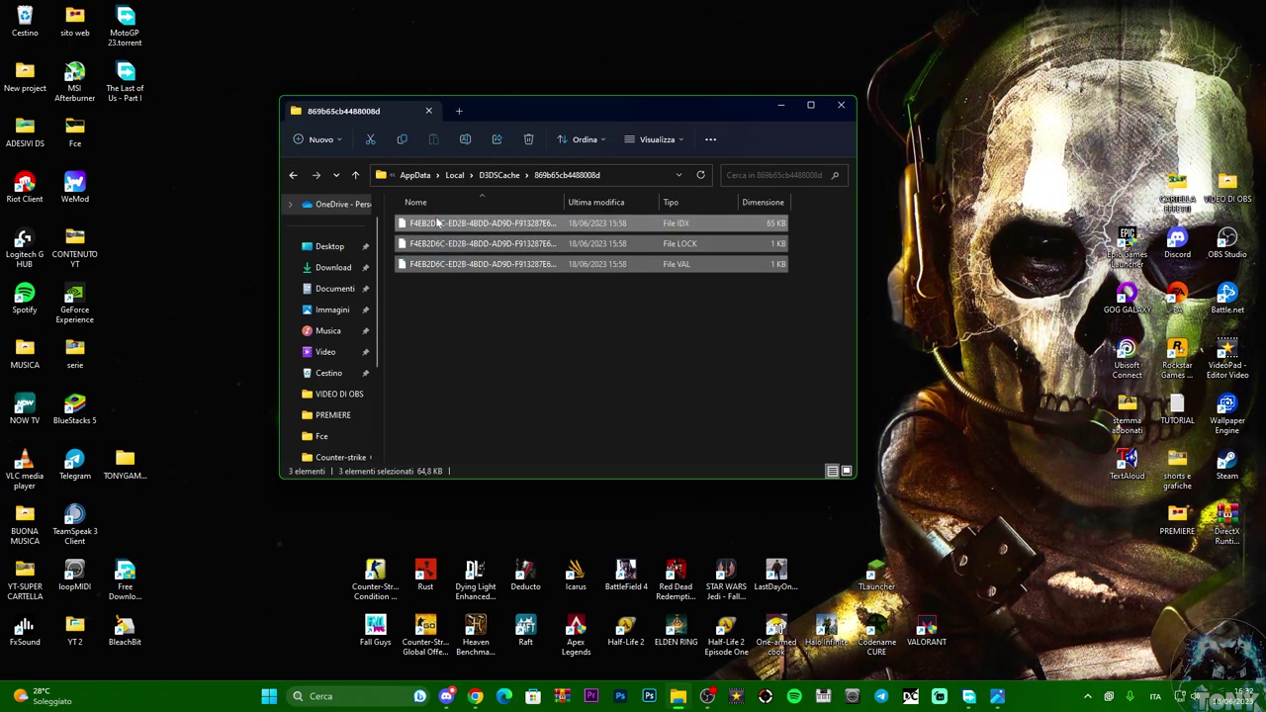
pyautogui.press('Delete')
pyautogui.click(293, 175)
# Step: Delete all the files inside the D3DSCache subfolders 1956a6dd4376bf82 and 3534848bb9f4cb71, returning to D3DSCache
pyautogui.doubleClick(428, 305)
pyautogui.moveTo(450, 341); pyautogui.dragTo(428, 222)
pyautogui.press('Delete')
pyautogui.click(293, 175)
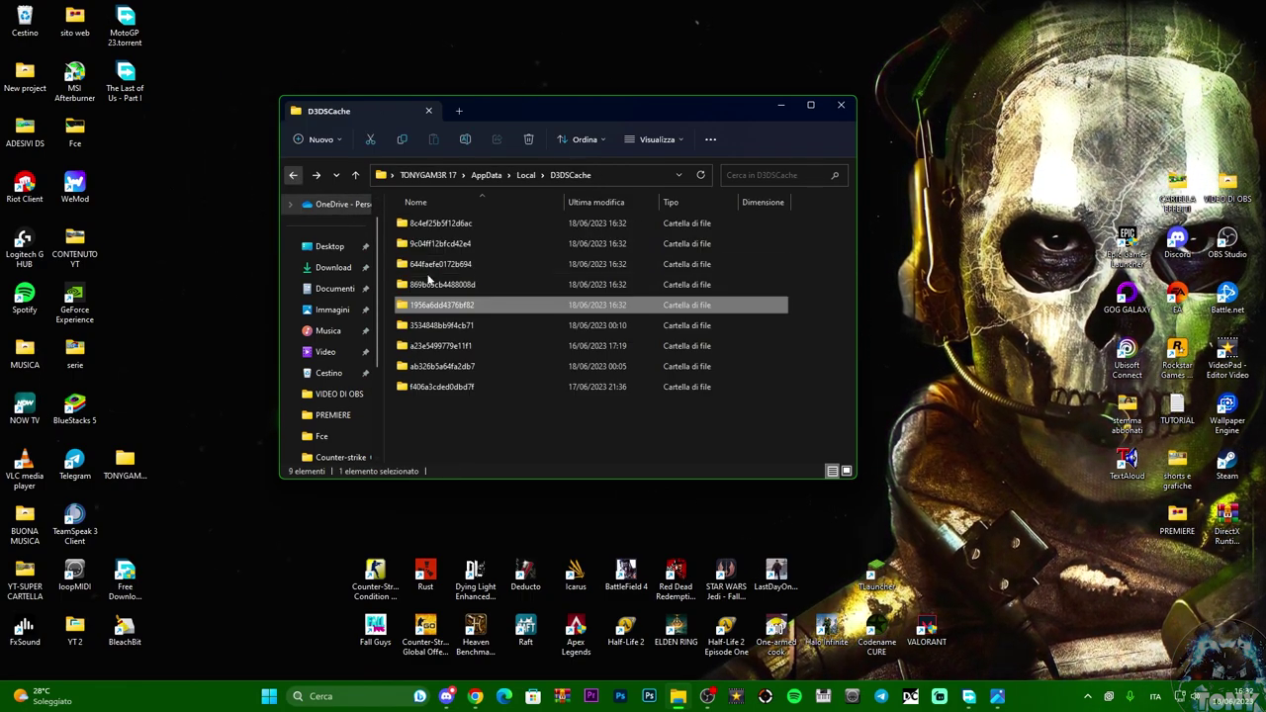
pyautogui.doubleClick(444, 327)
pyautogui.moveTo(458, 339); pyautogui.dragTo(417, 230)
pyautogui.press('Delete')
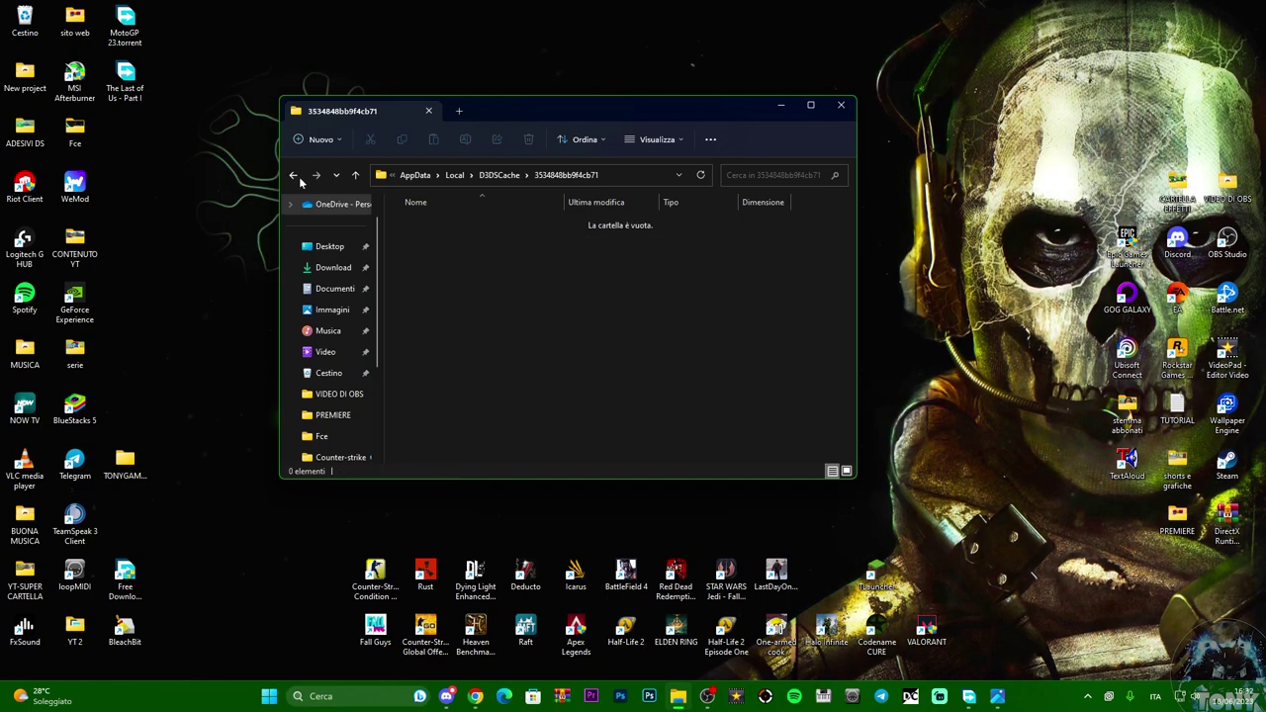
pyautogui.click(293, 175)
# Step: Delete all the files inside the D3DSCache subfolders a23e5499779e11f1 and ab326b5a64fa2db7, returning to D3DSCache
pyautogui.doubleClick(465, 345)
pyautogui.moveTo(472, 374); pyautogui.dragTo(429, 225)
pyautogui.press('Delete')
pyautogui.click(293, 175)
pyautogui.doubleClick(438, 356)
pyautogui.moveTo(438, 362); pyautogui.dragTo(432, 228)
pyautogui.press('Delete')
pyautogui.click(293, 175)
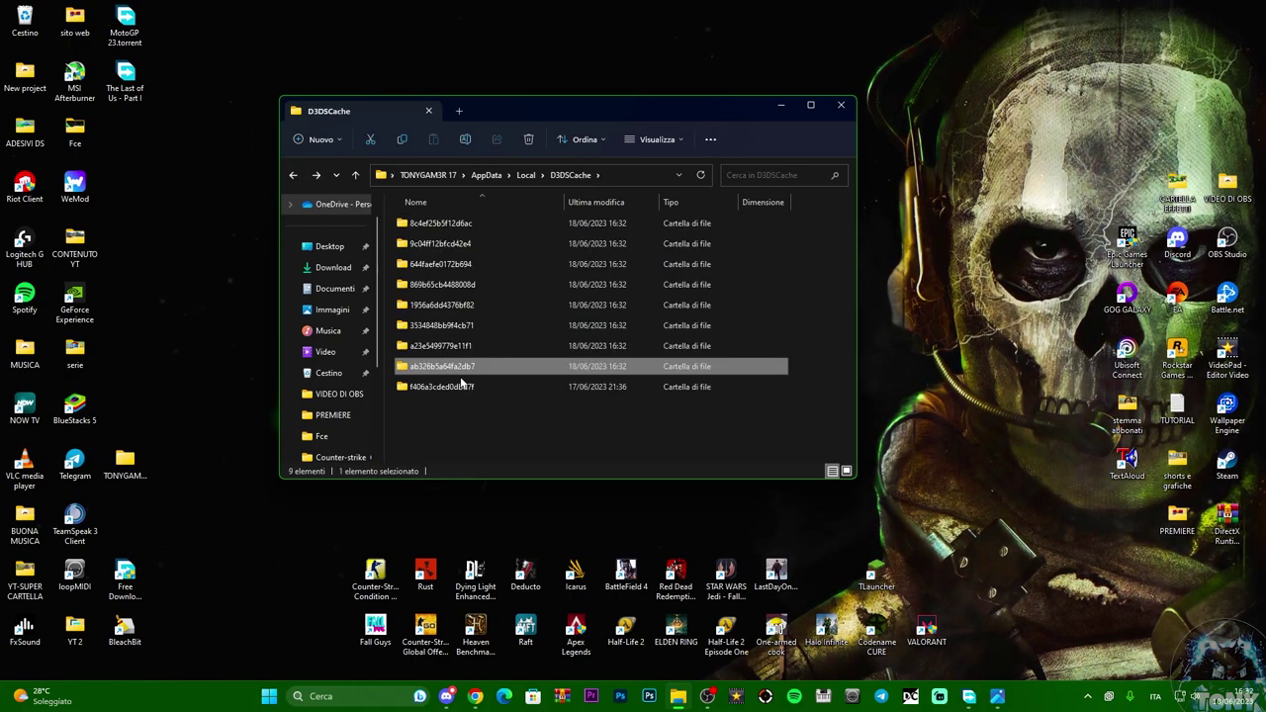
# Step: Delete all the files inside the last D3DSCache subfolder, f406a3cded0dbd7f
pyautogui.doubleClick(466, 386)
pyautogui.moveTo(474, 400); pyautogui.dragTo(439, 225)
pyautogui.press('Delete')
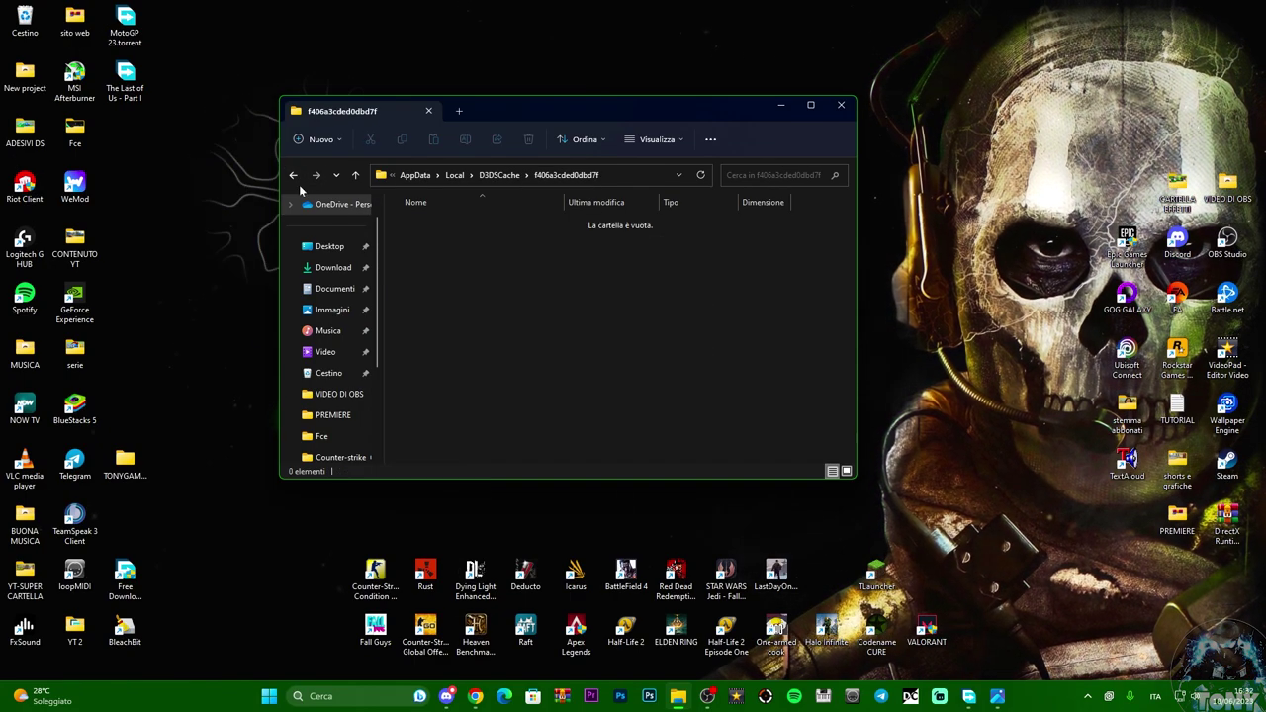
pyautogui.moveTo(623, 113); pyautogui.dragTo(590, 132)
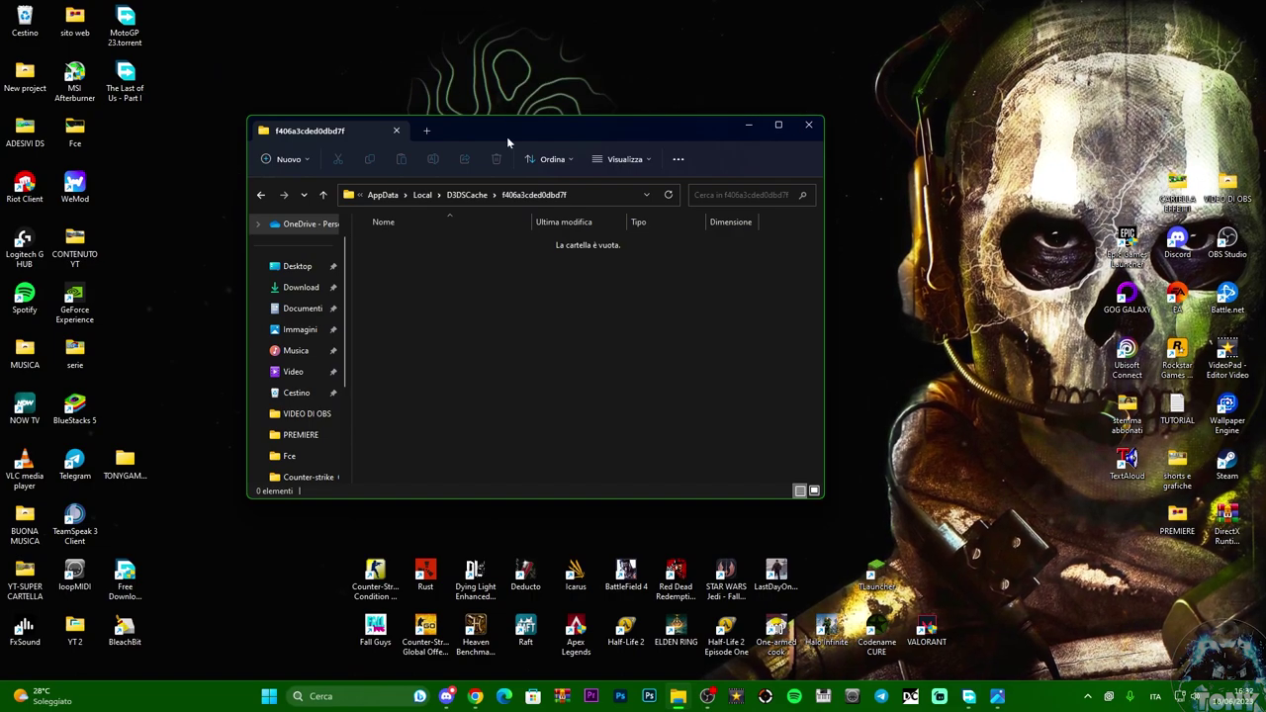
pyautogui.moveTo(507, 136); pyautogui.dragTo(594, 125)
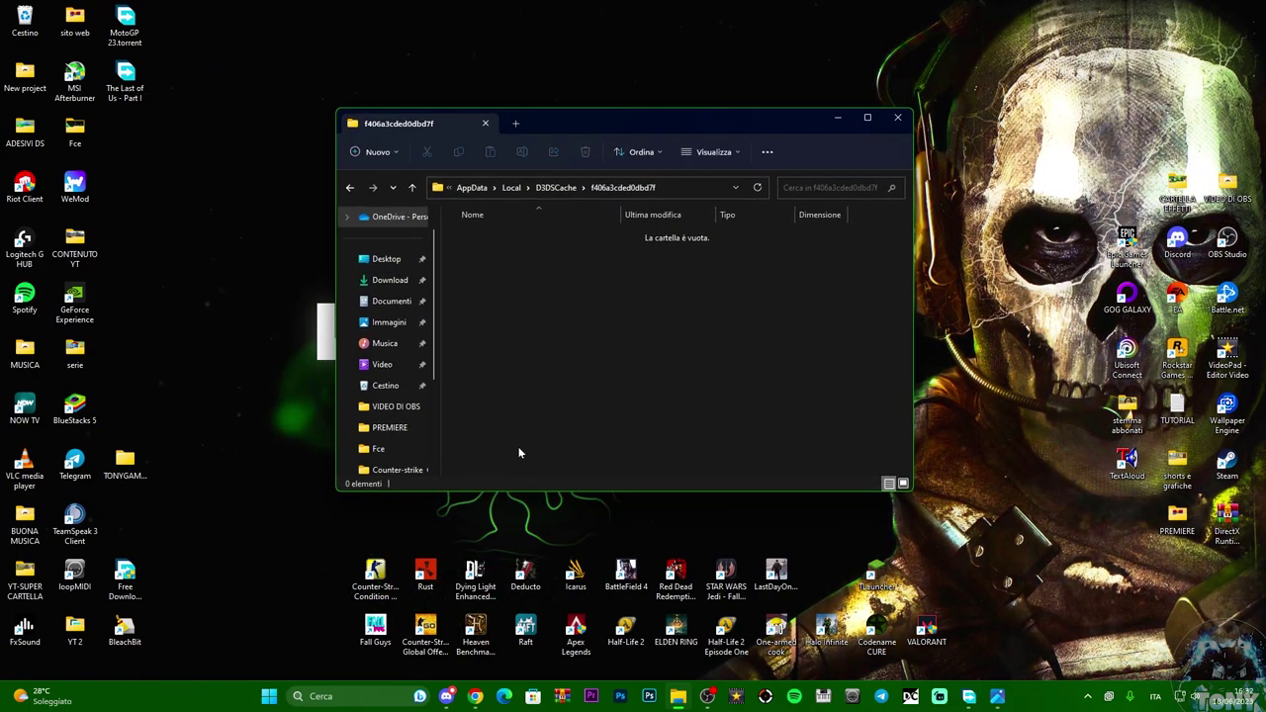
# Step: Open the properties of Disco locale (C:) from Questo PC and show the drive's storage usage details
pyautogui.scroll(1, 435, 259)
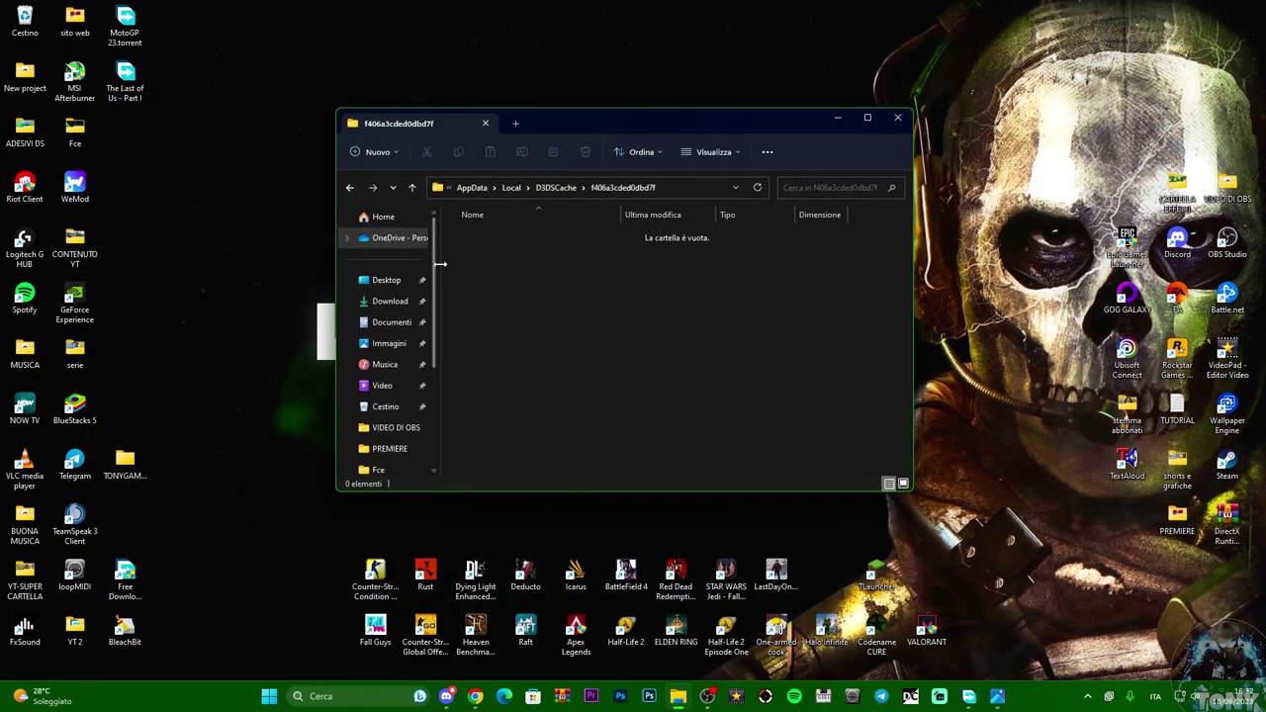
pyautogui.scroll(-3, 395, 326)
pyautogui.click(393, 384)
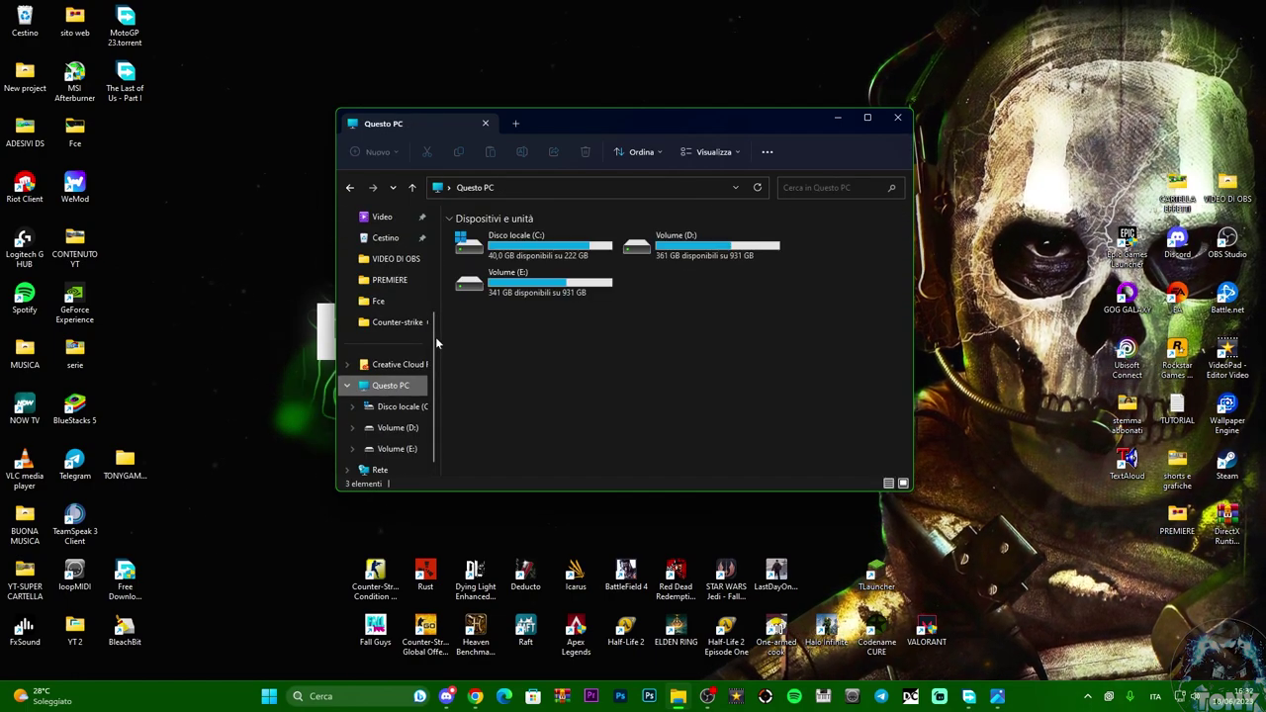
pyautogui.rightClick(519, 242)
pyautogui.click(561, 459)
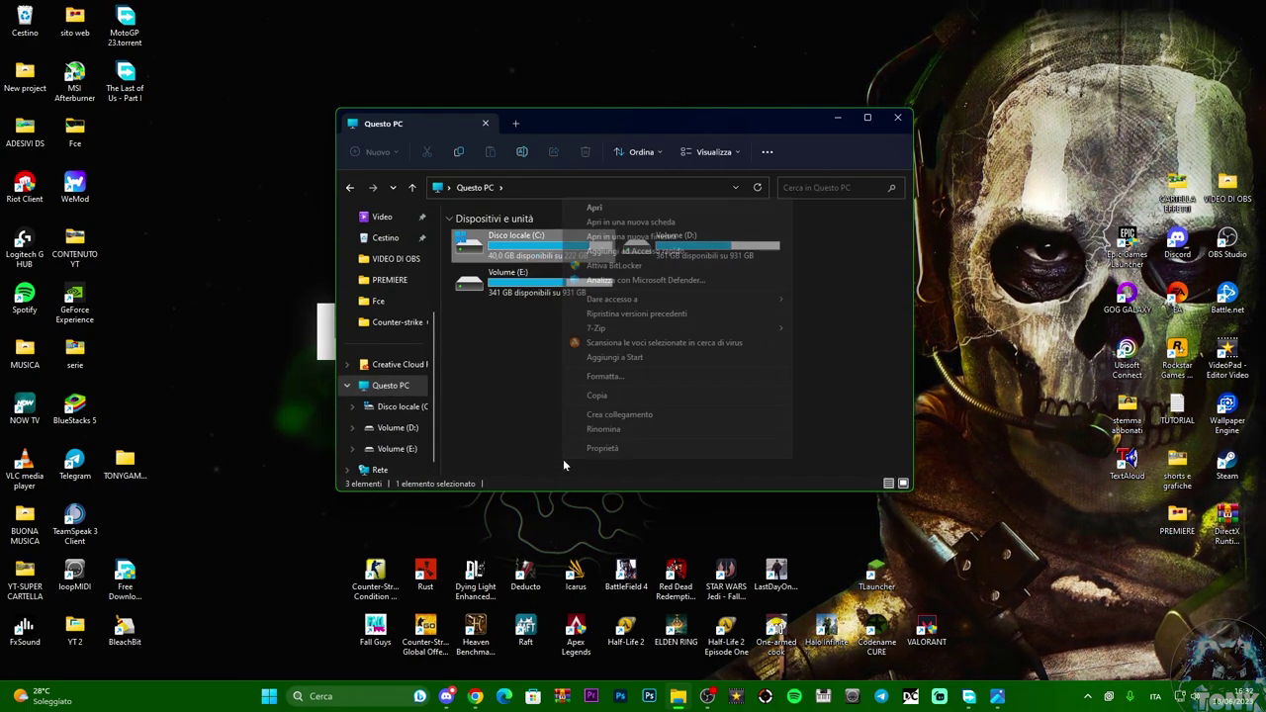
pyautogui.click(598, 448)
pyautogui.moveTo(676, 354); pyautogui.dragTo(527, 235)
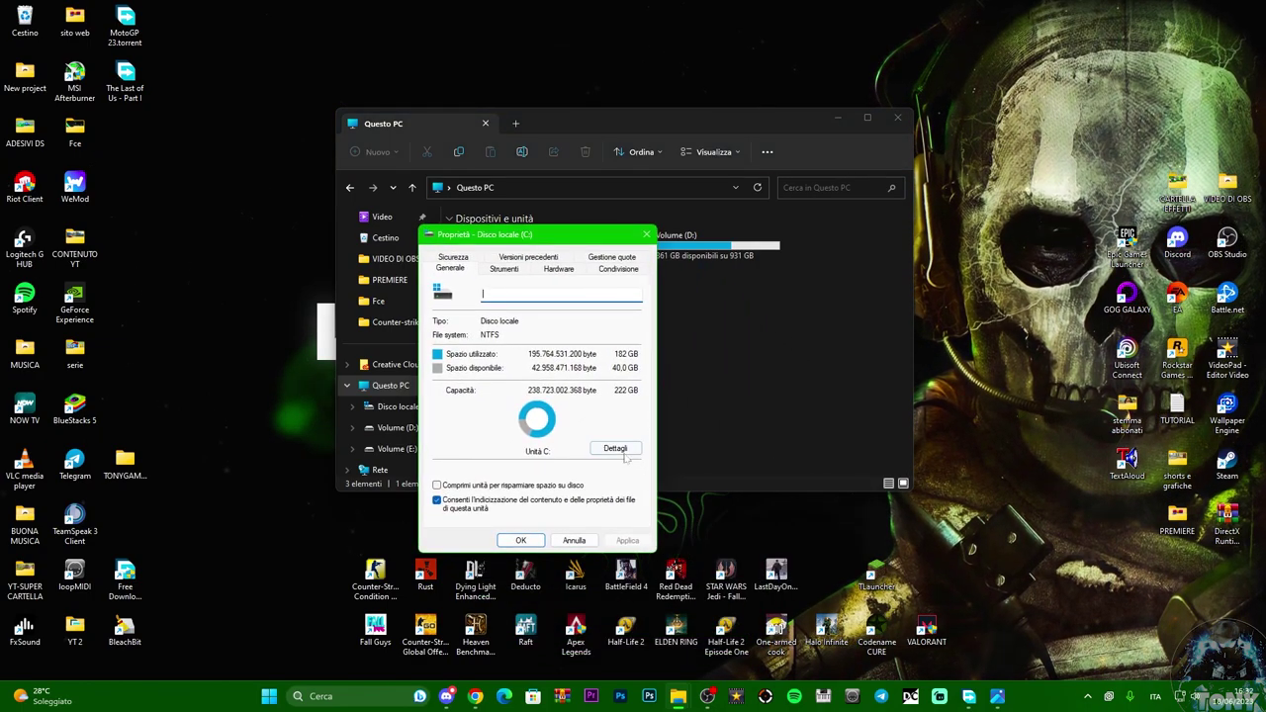
pyautogui.click(620, 446)
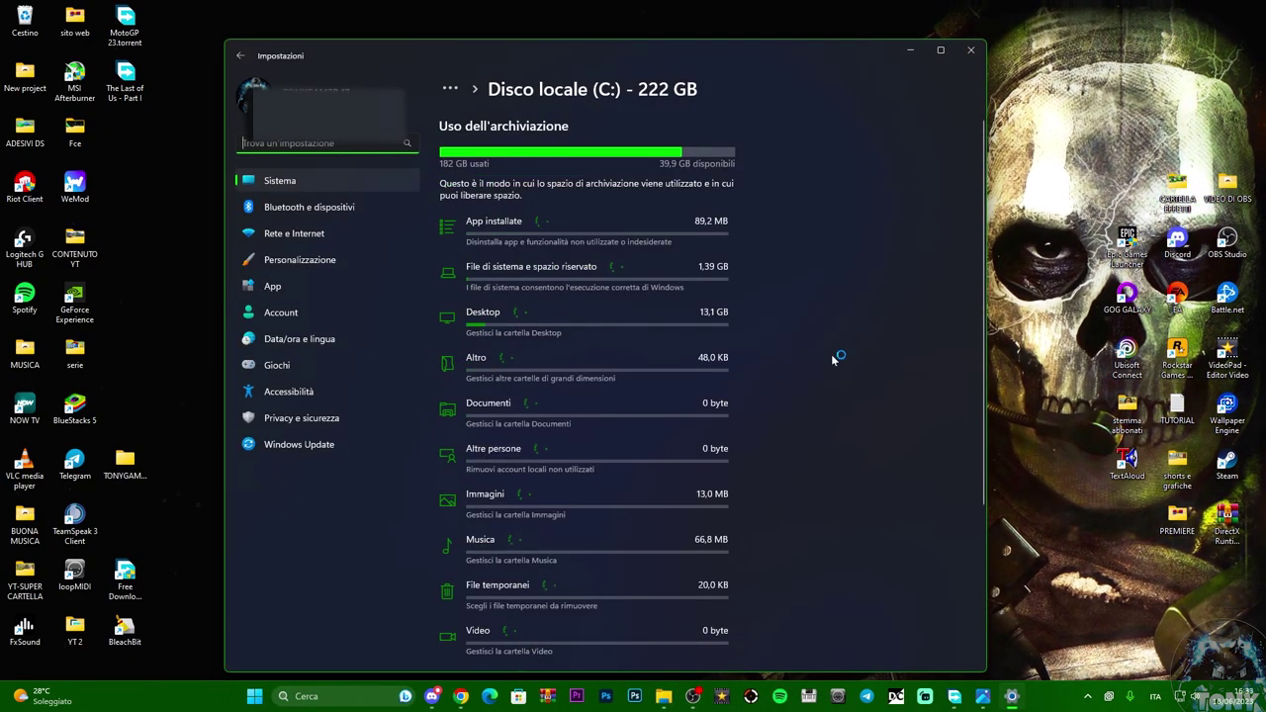
# Step: Remove the preselected File temporanei categories from drive C: and close the drive's properties
pyautogui.scroll(-5, 830, 354)
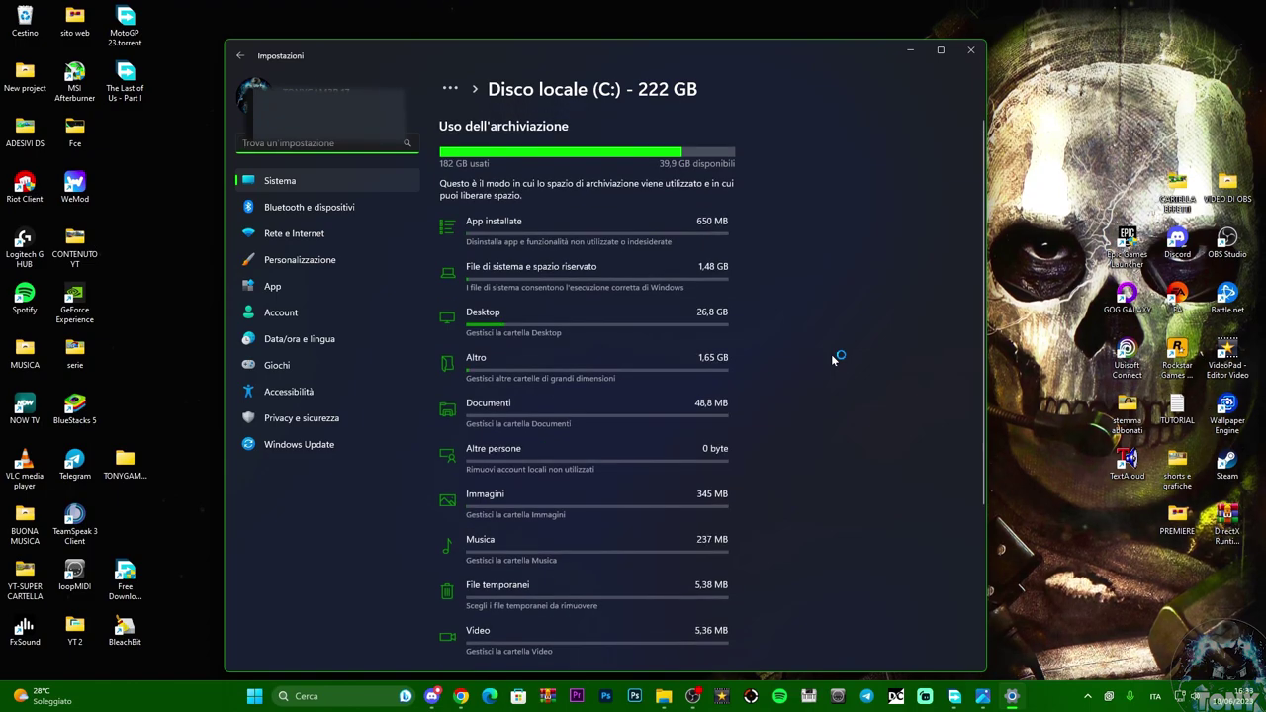
pyautogui.scroll(-5, 831, 354)
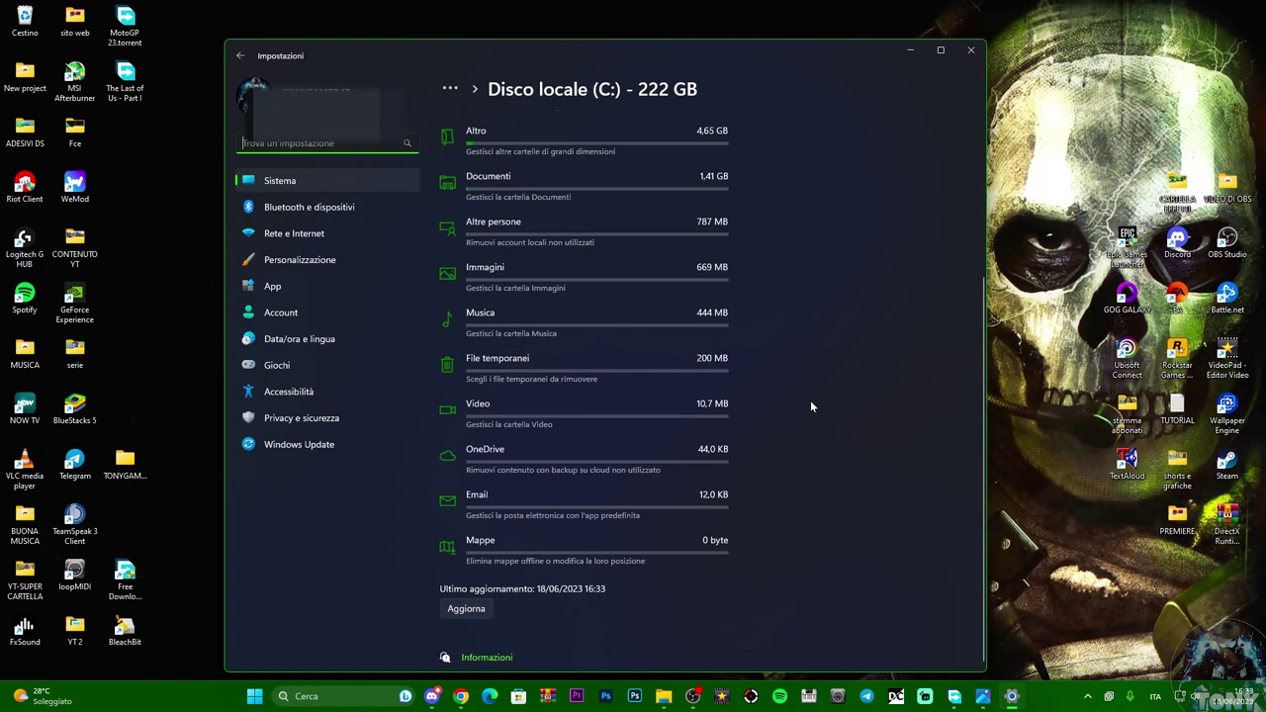
pyautogui.click(626, 371)
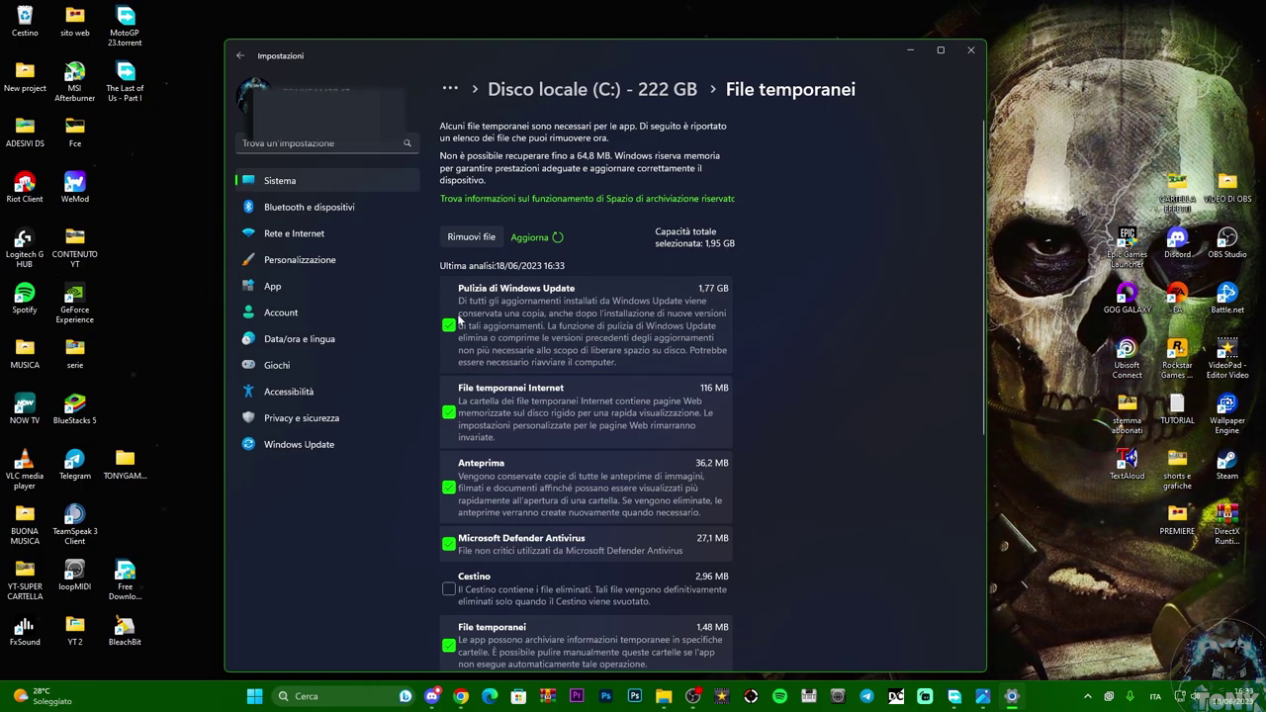
pyautogui.click(470, 239)
pyautogui.click(537, 396)
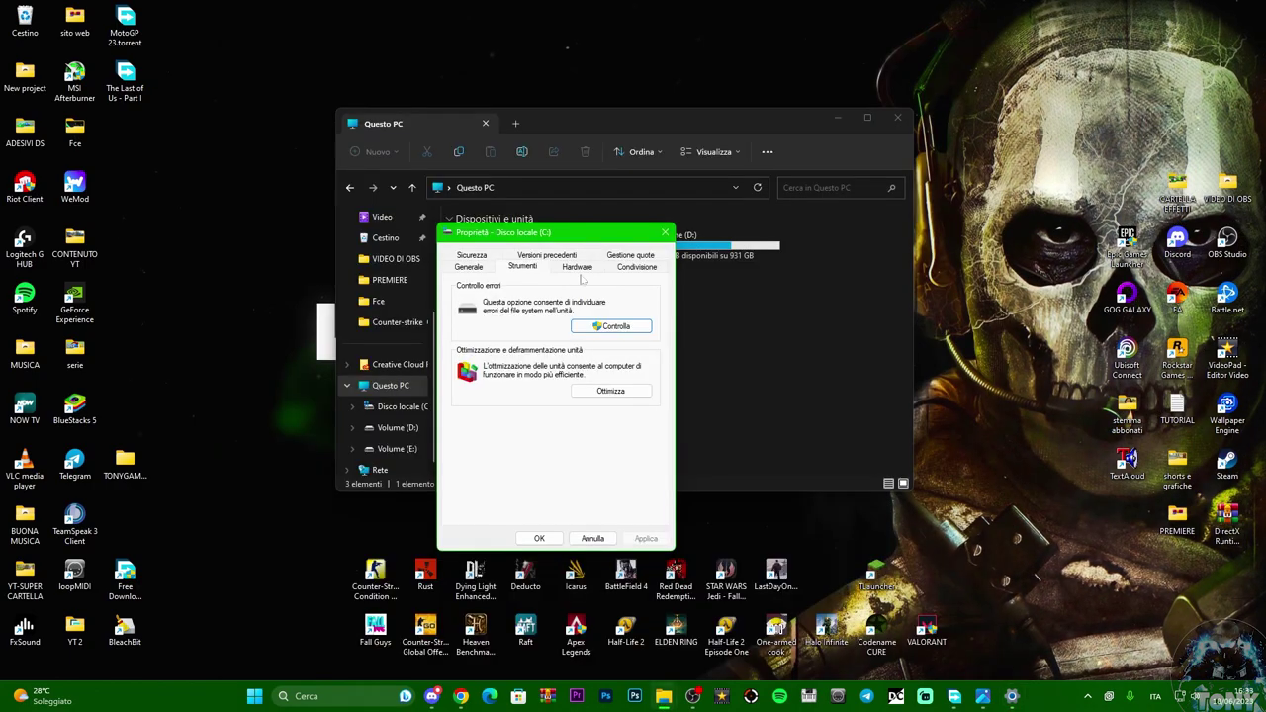
pyautogui.click(665, 232)
# Step: Search Windows for "pulizia disco" and start Disk Cleanup on drive C:
pyautogui.click(362, 697)
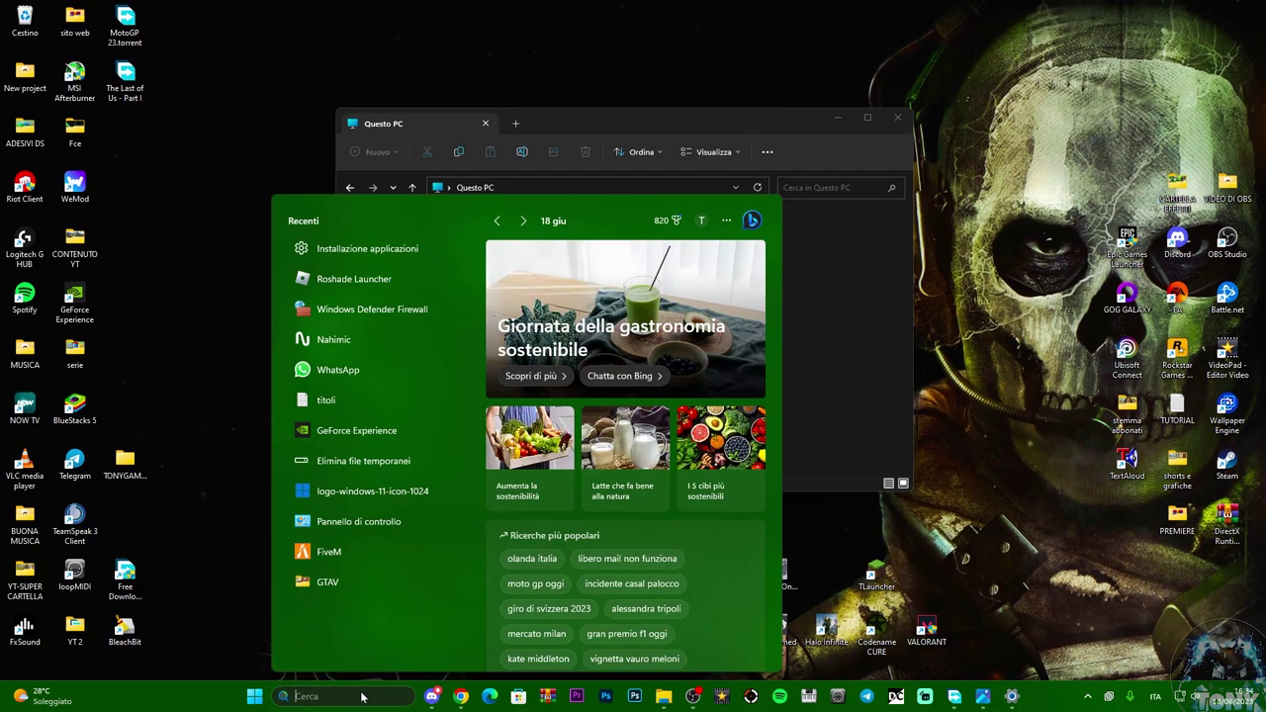
pyautogui.write('pulizia disco')
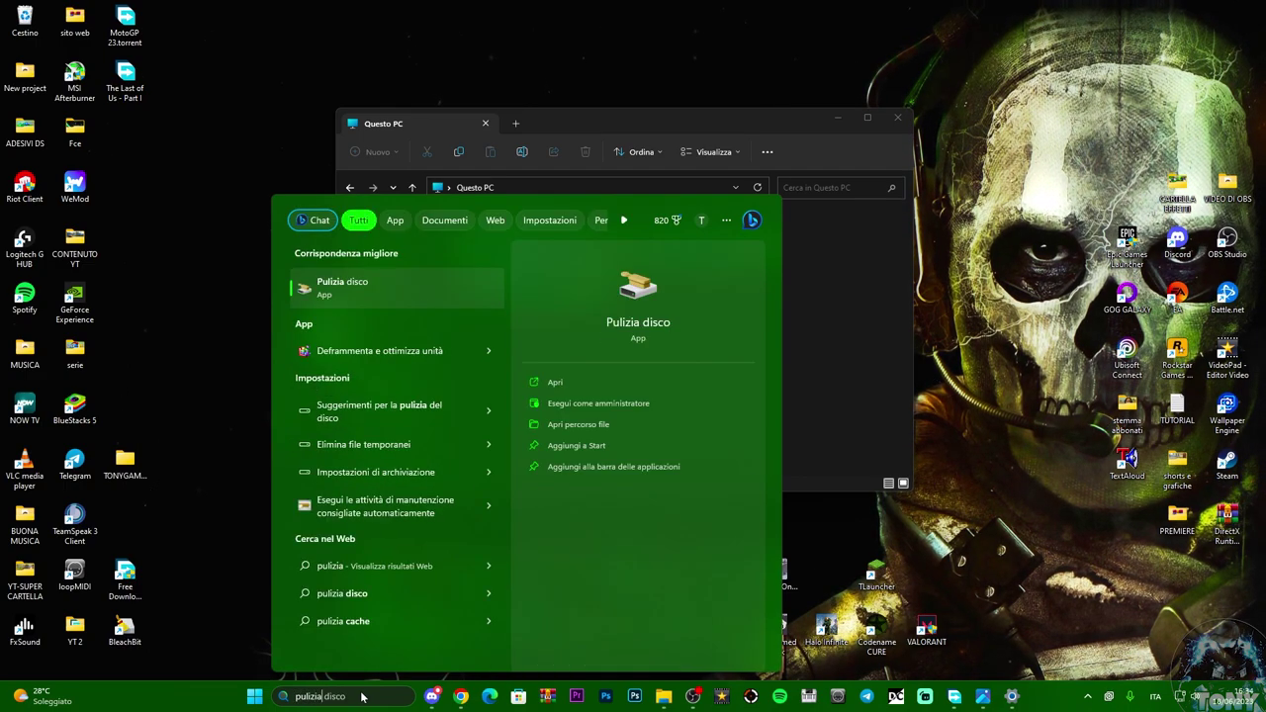
pyautogui.press('Return')
pyautogui.click(593, 346)
pyautogui.click(587, 358)
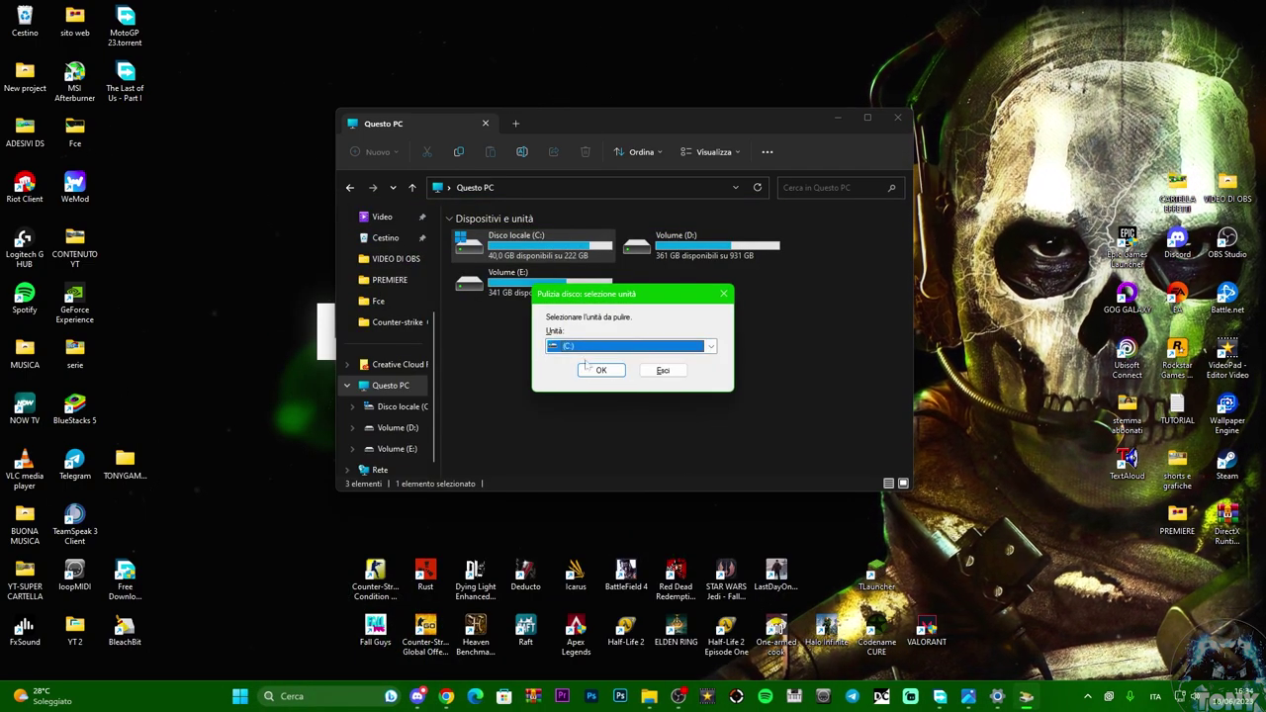
pyautogui.click(600, 370)
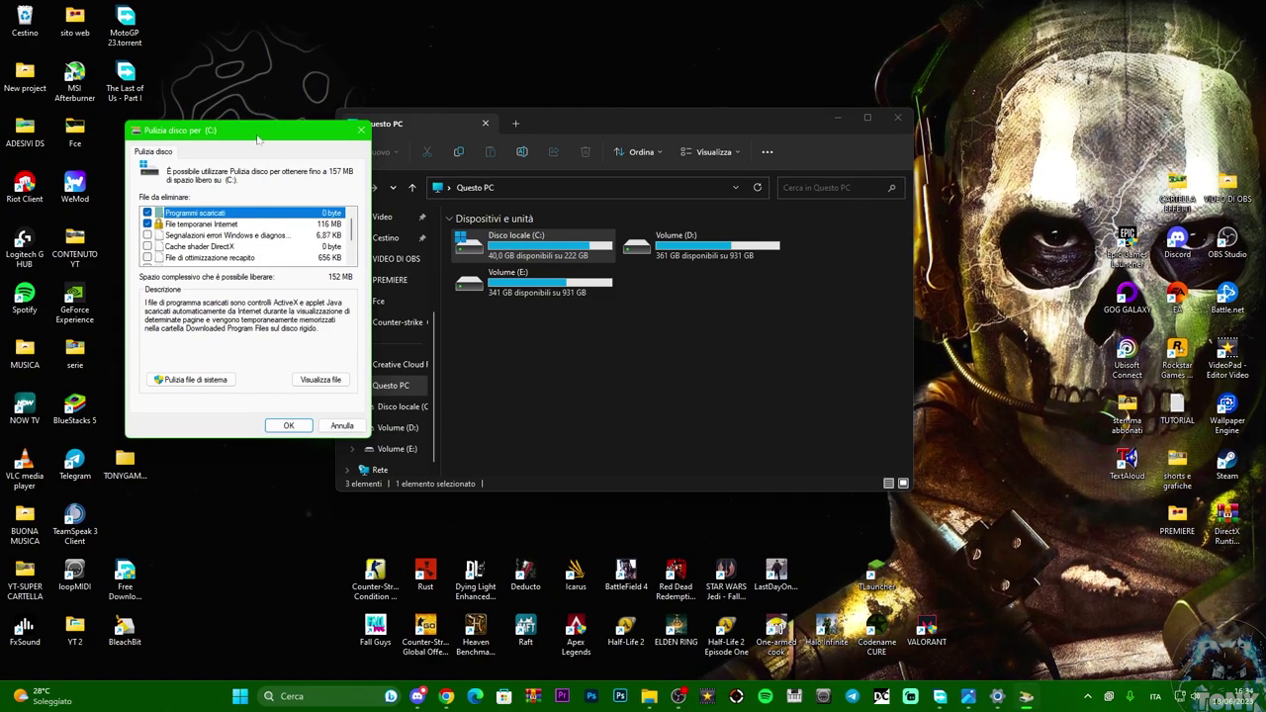
# Step: Select all file categories for cleanup on C:, including Cache shader DirectX, Cestino and File temporanei, confirm their deletion and close Impostazioni
pyautogui.moveTo(258, 139); pyautogui.dragTo(481, 148)
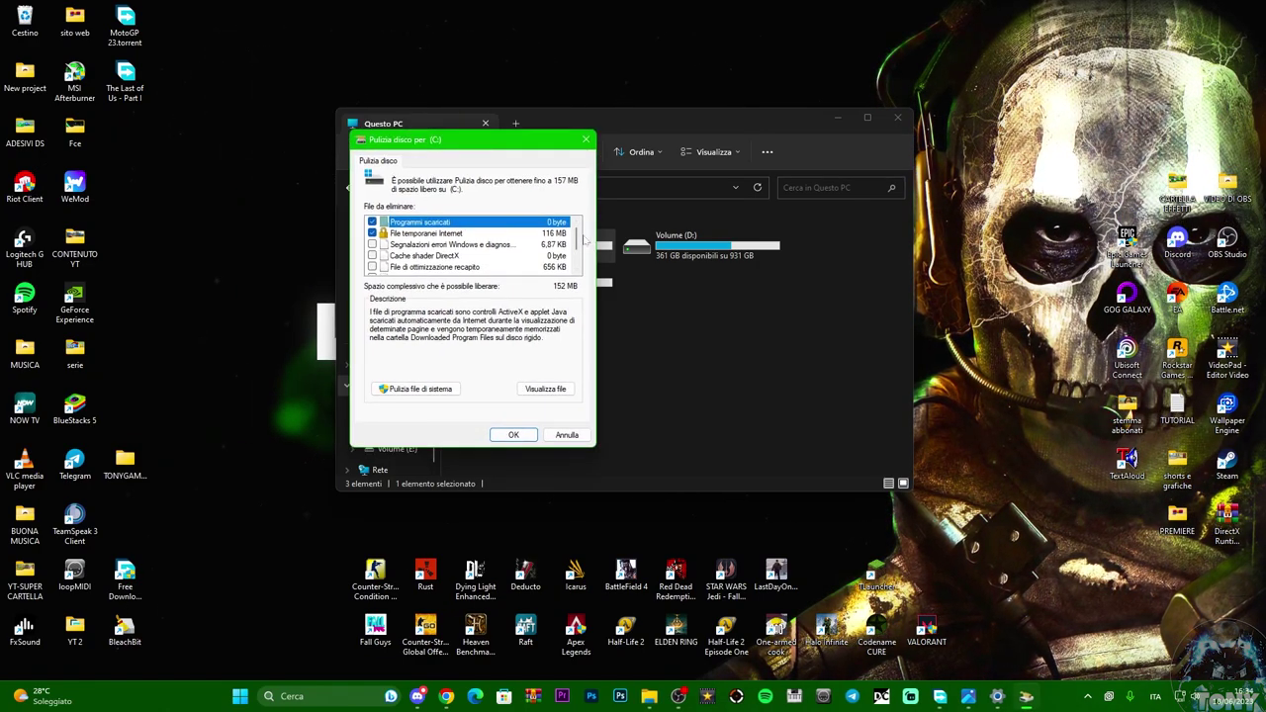
pyautogui.moveTo(581, 244); pyautogui.dragTo(580, 251)
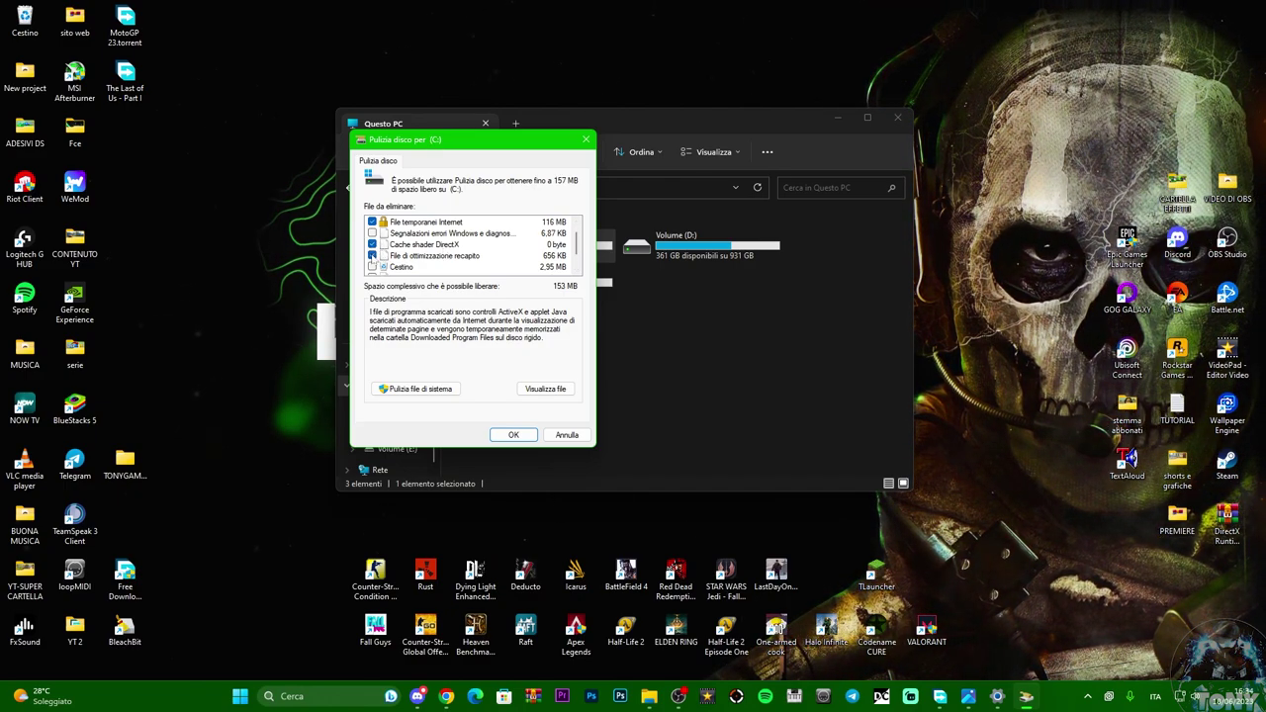
pyautogui.moveTo(580, 252); pyautogui.dragTo(580, 259)
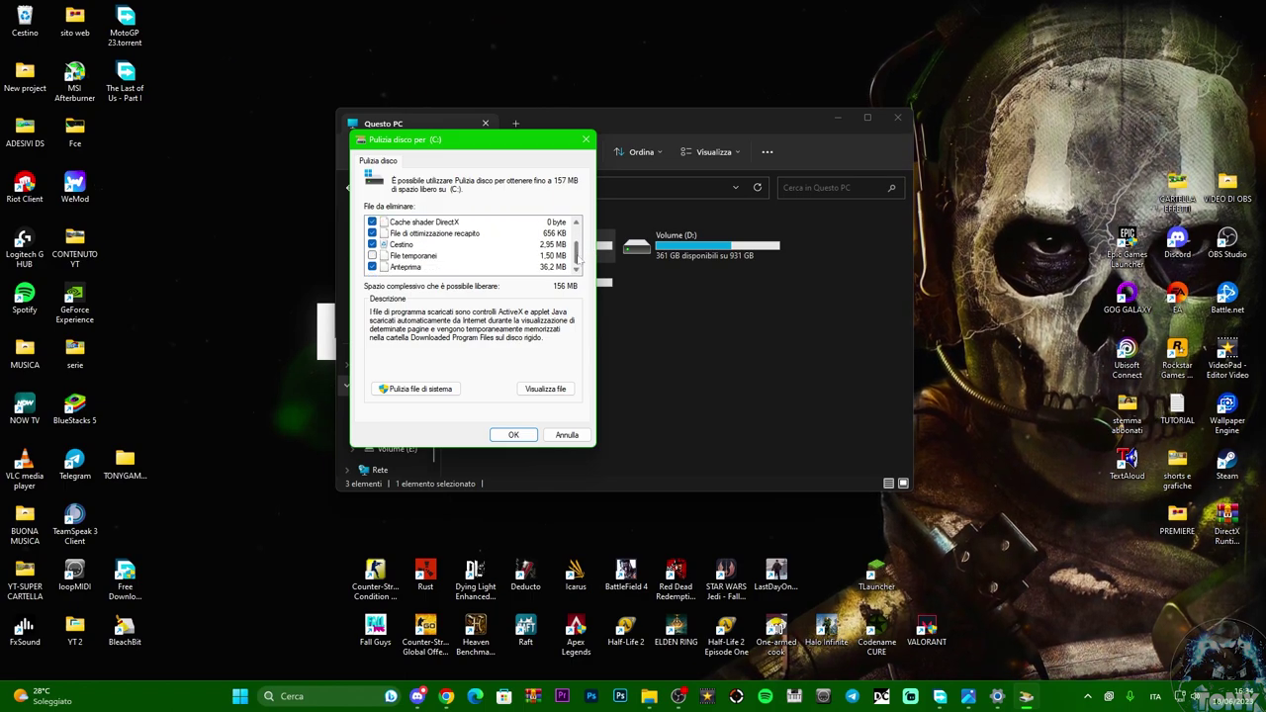
pyautogui.click(372, 255)
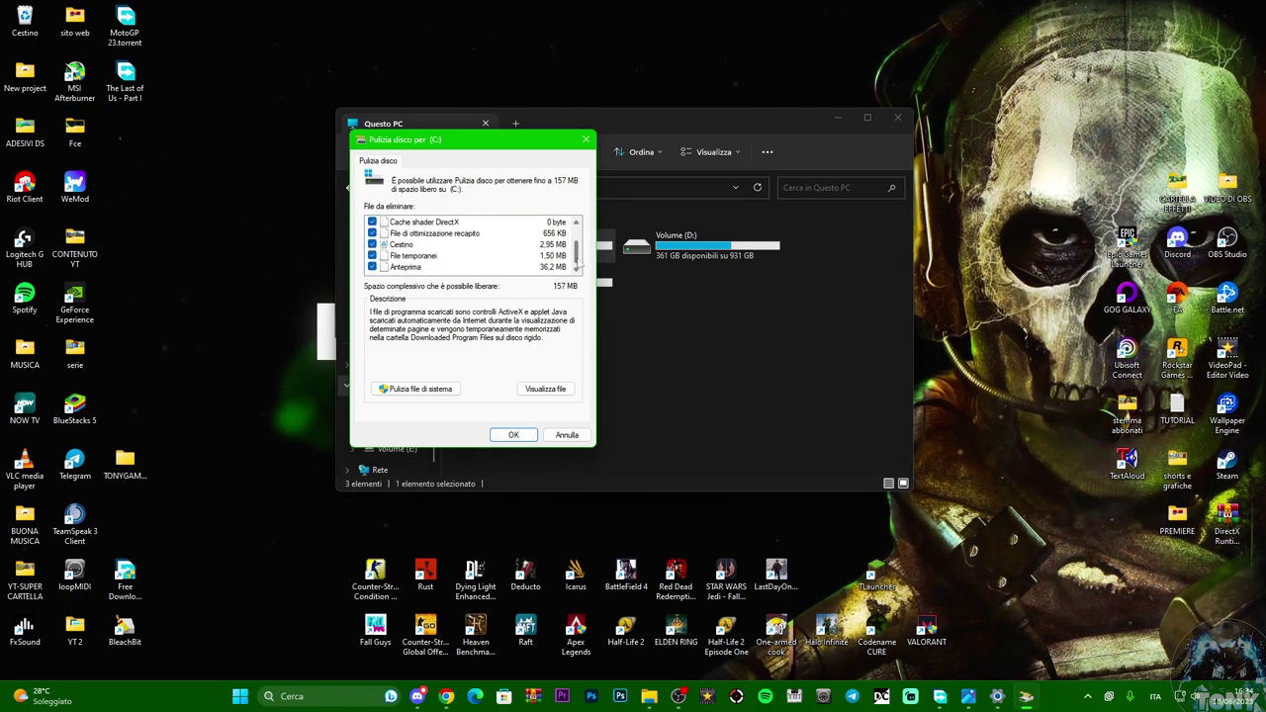
pyautogui.scroll(1, 577, 259)
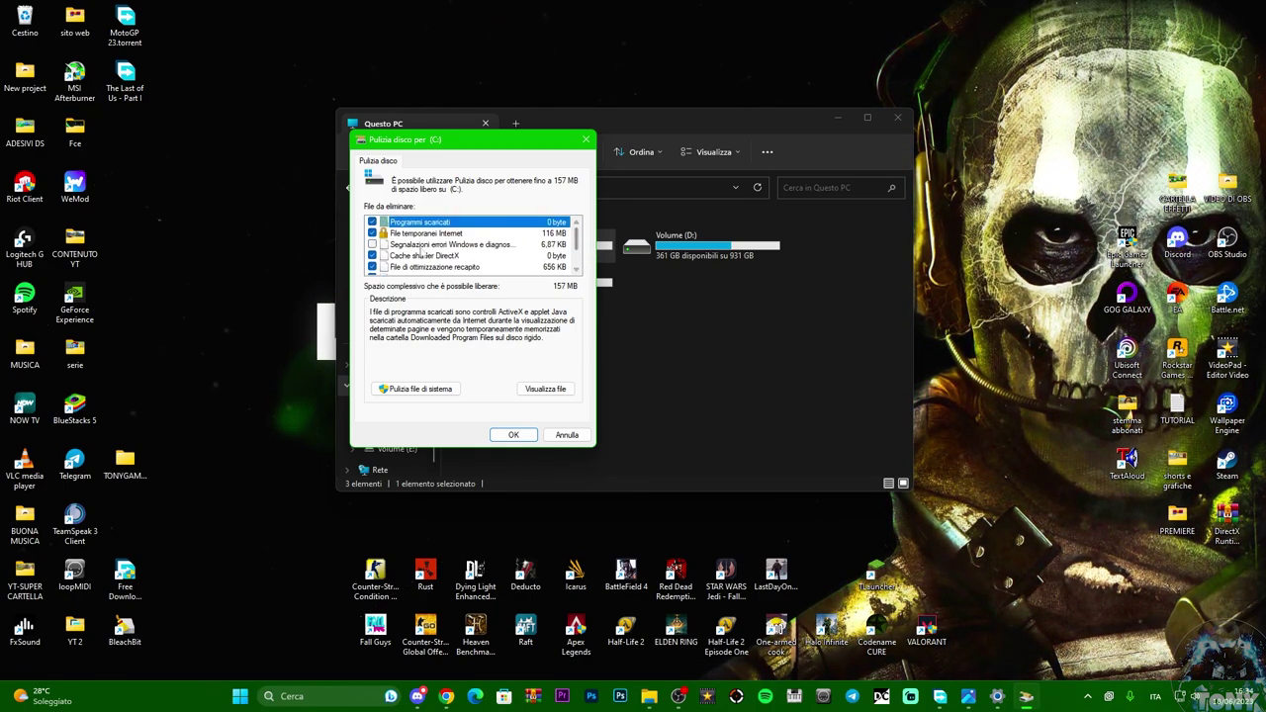
pyautogui.click(372, 244)
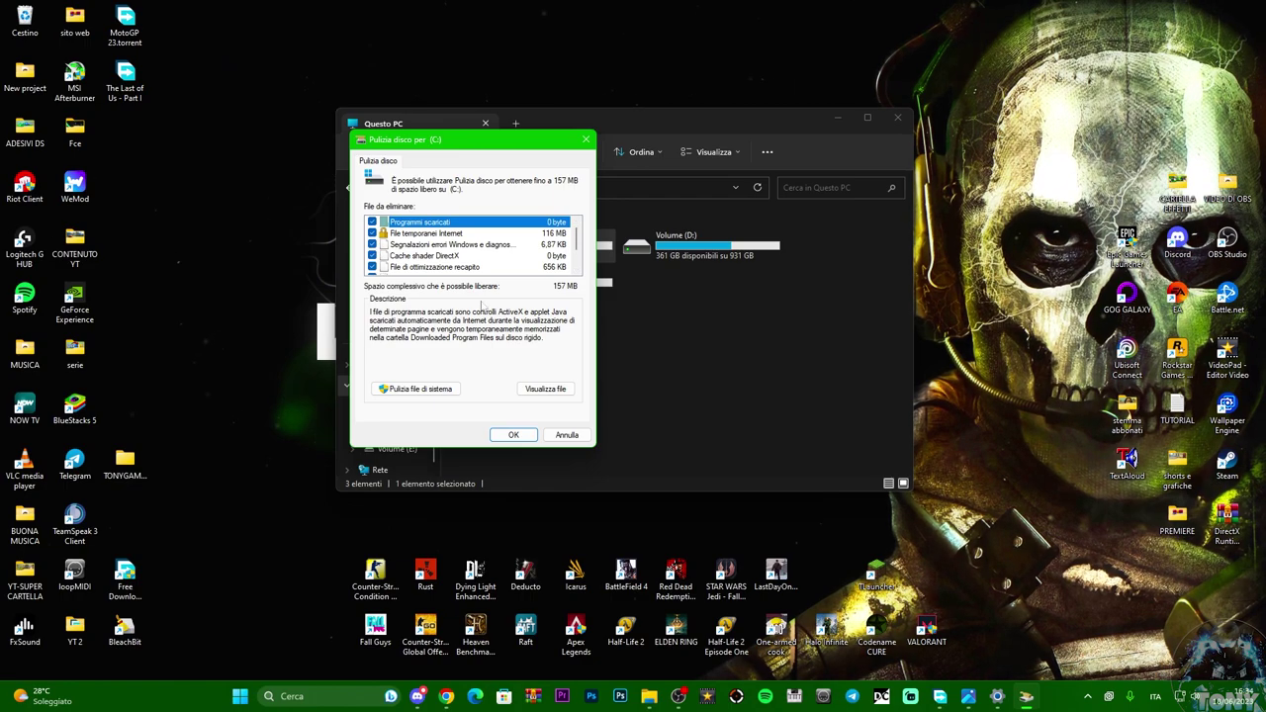
pyautogui.click(513, 436)
pyautogui.click(620, 348)
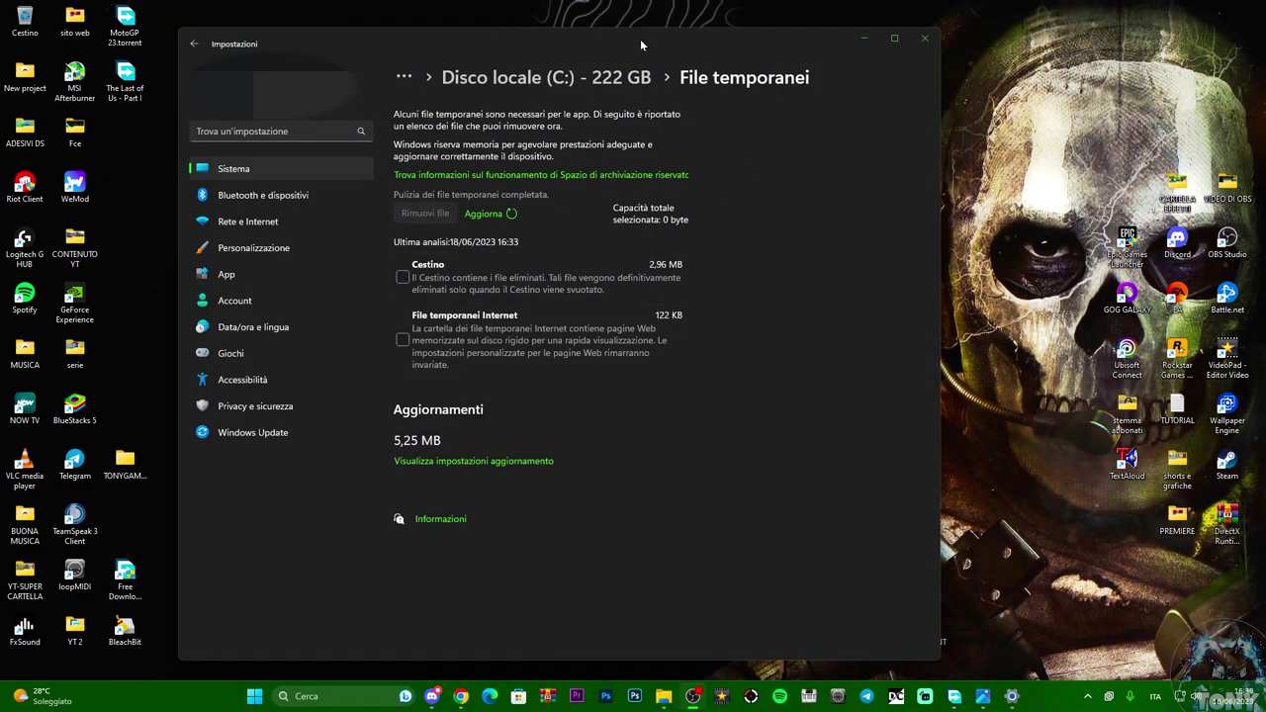
pyautogui.click(923, 38)
pyautogui.moveTo(738, 115); pyautogui.dragTo(714, 111)
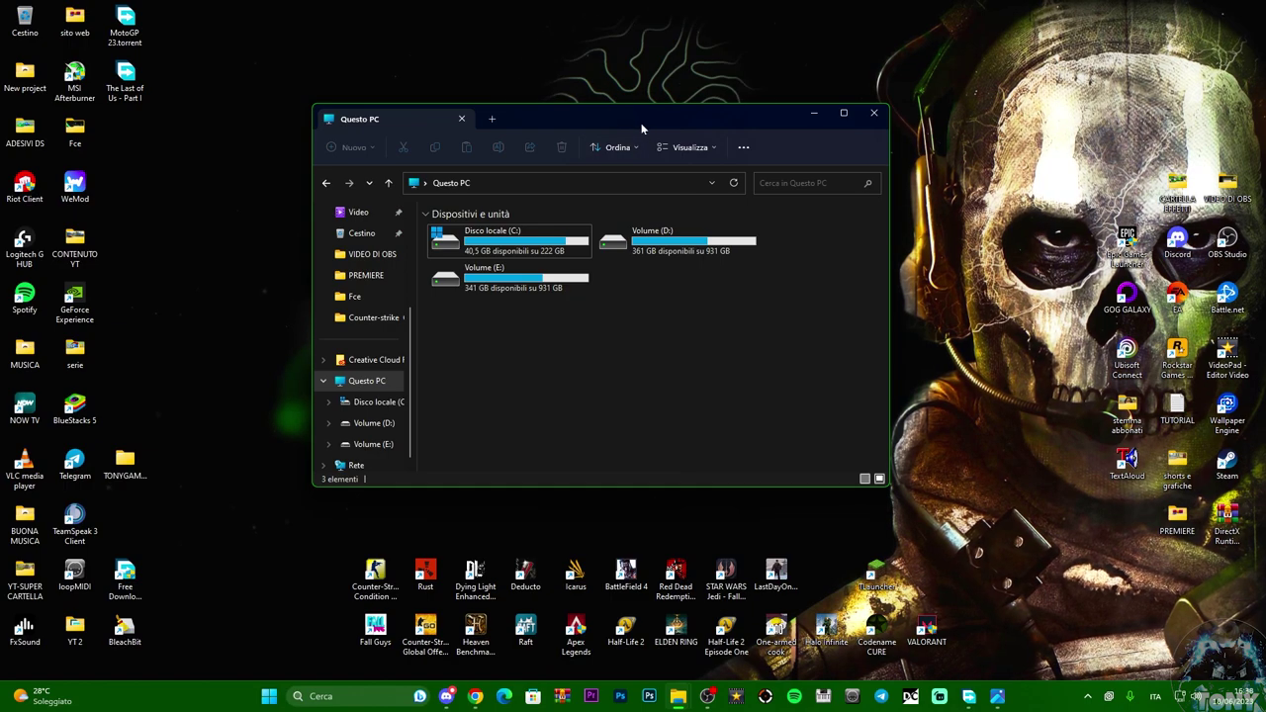
pyautogui.moveTo(630, 115)
pyautogui.mouseDown()
pyautogui.moveTo(674, 110)
pyautogui.moveTo(614, 98)
pyautogui.moveTo(677, 143)
pyautogui.moveTo(638, 156)
pyautogui.moveTo(656, 109)
pyautogui.moveTo(623, 115)
pyautogui.mouseUp()
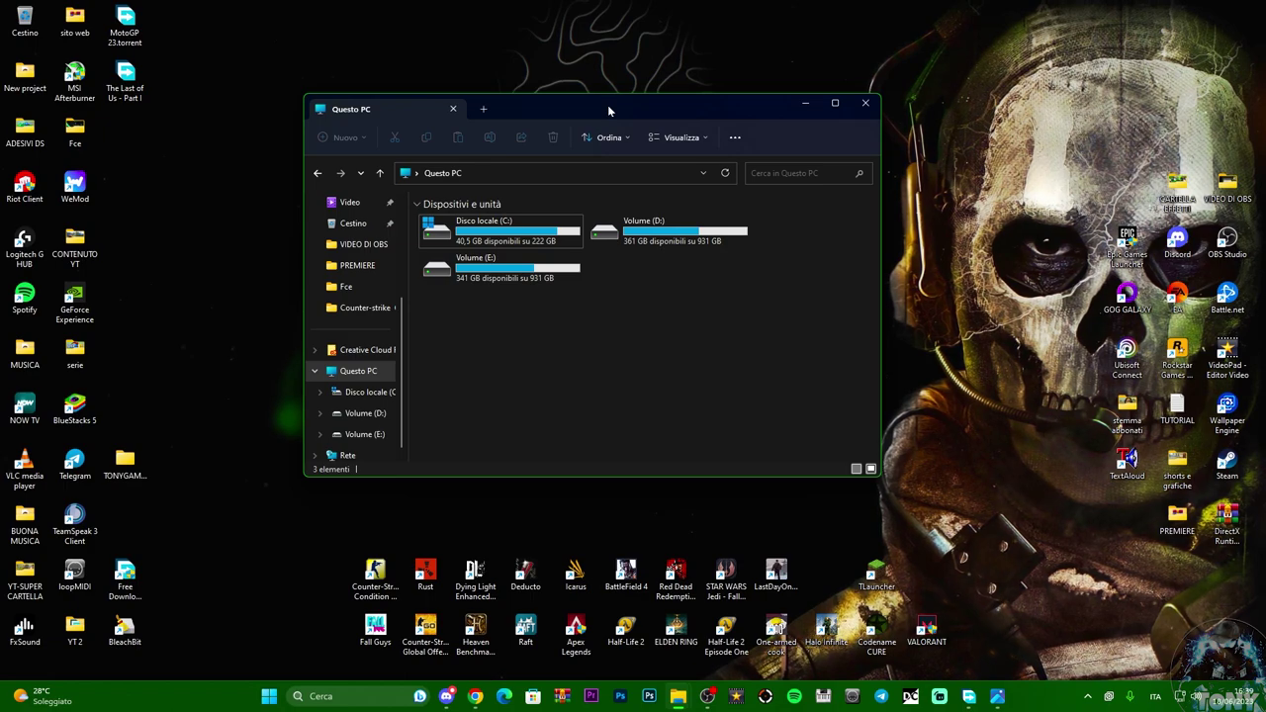
pyautogui.moveTo(608, 105)
pyautogui.mouseDown()
pyautogui.moveTo(616, 121)
pyautogui.moveTo(603, 127)
pyautogui.mouseUp()
pyautogui.moveTo(606, 131); pyautogui.dragTo(600, 129)
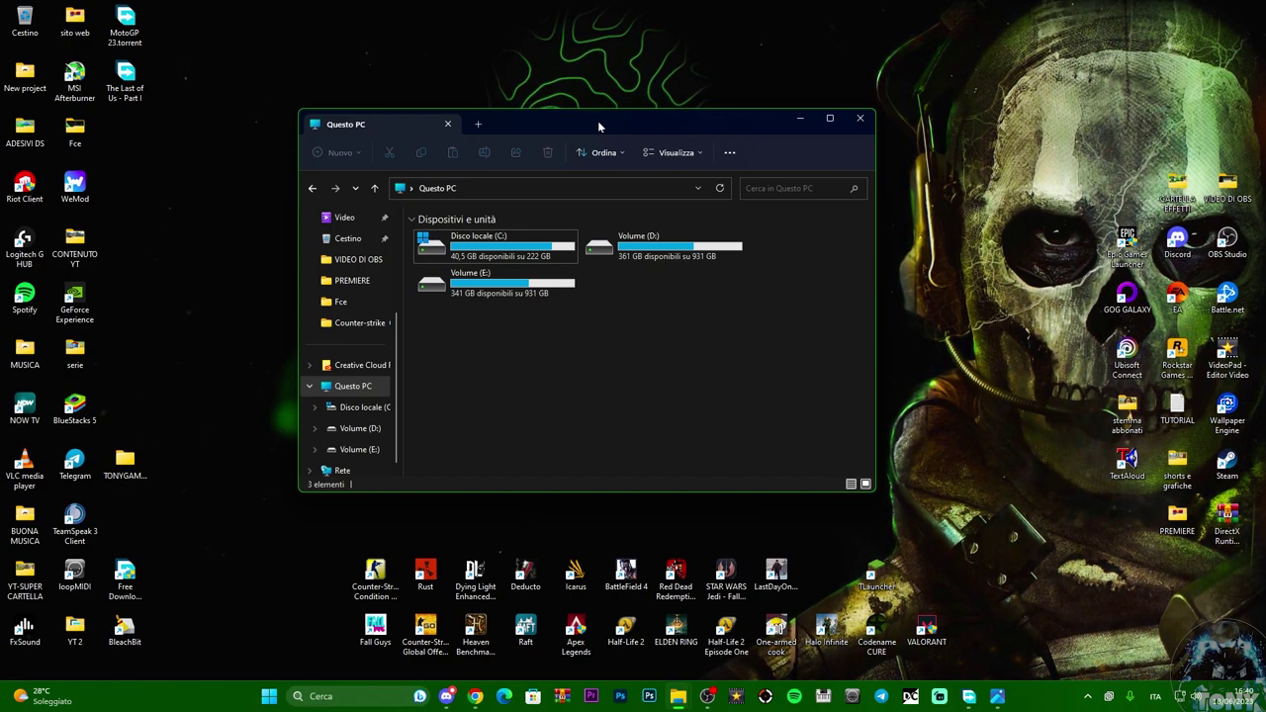
pyautogui.moveTo(598, 125)
pyautogui.mouseDown()
pyautogui.moveTo(610, 113)
pyautogui.moveTo(596, 106)
pyautogui.mouseUp()
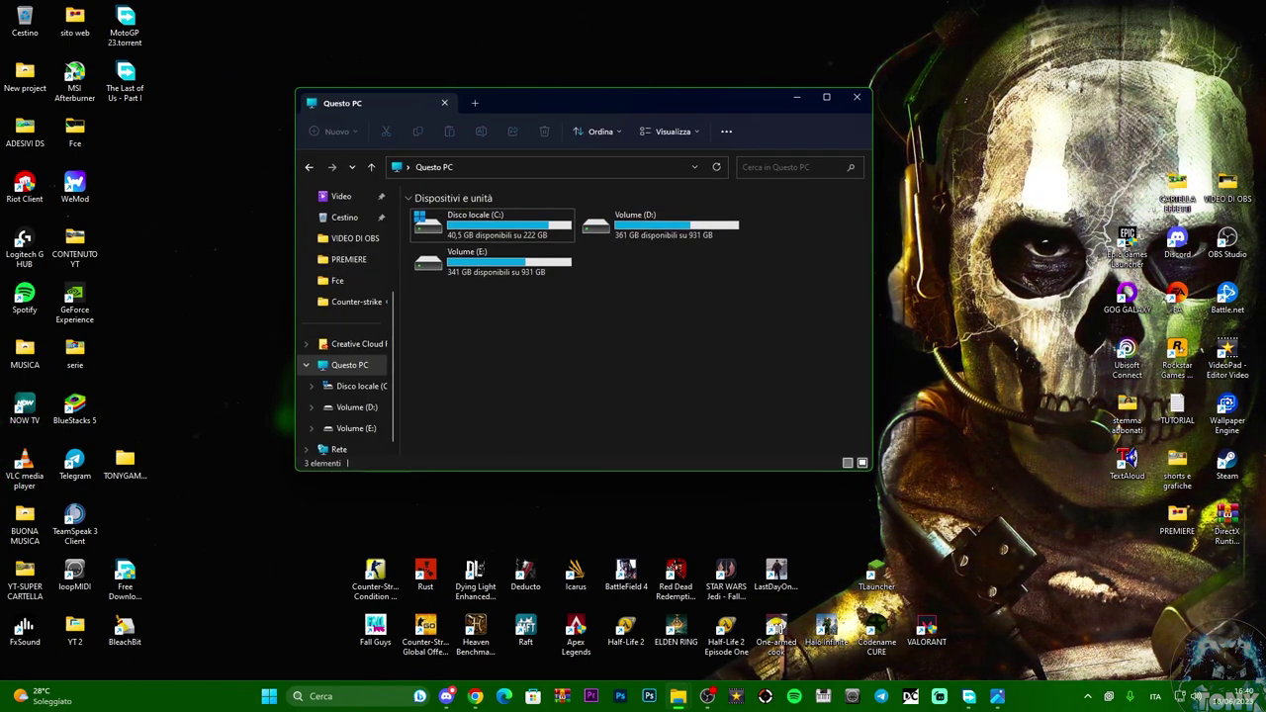